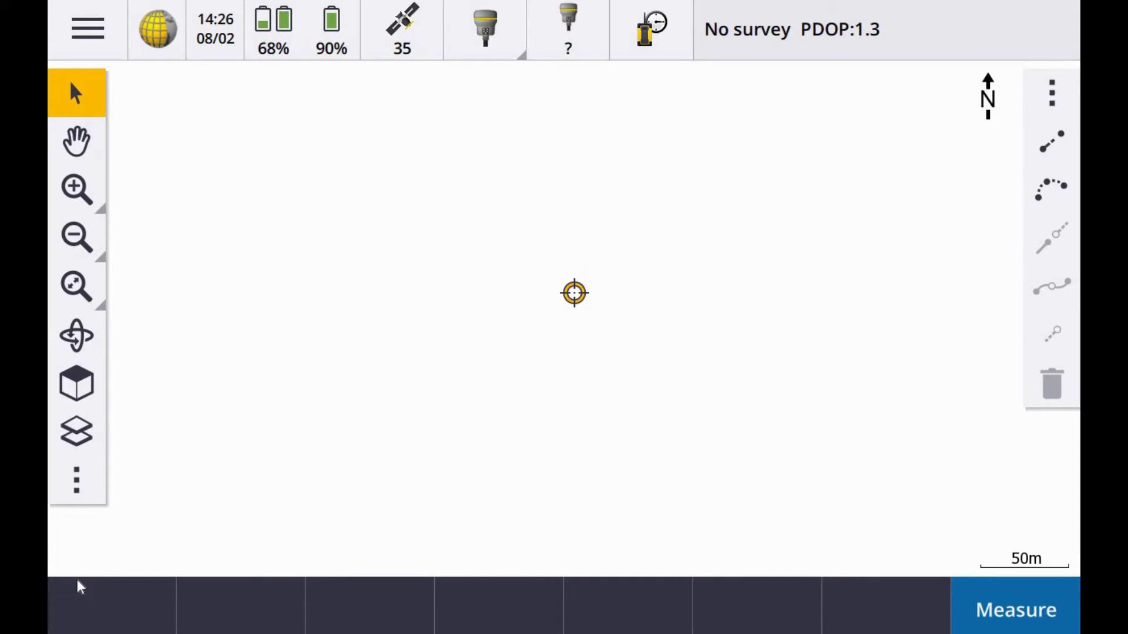
Step: Open the Integ S Series MT1000 style from the Survey Styles list under Settings
{"action": "left_click", "coordinate": [97, 22]}
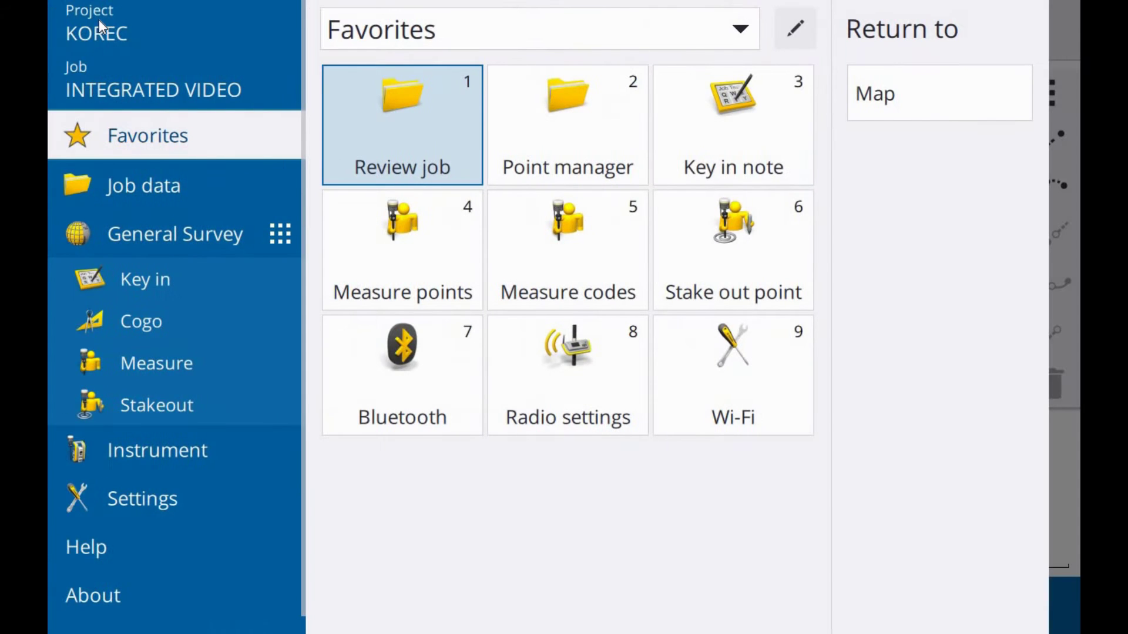
{"action": "left_click", "coordinate": [214, 369]}
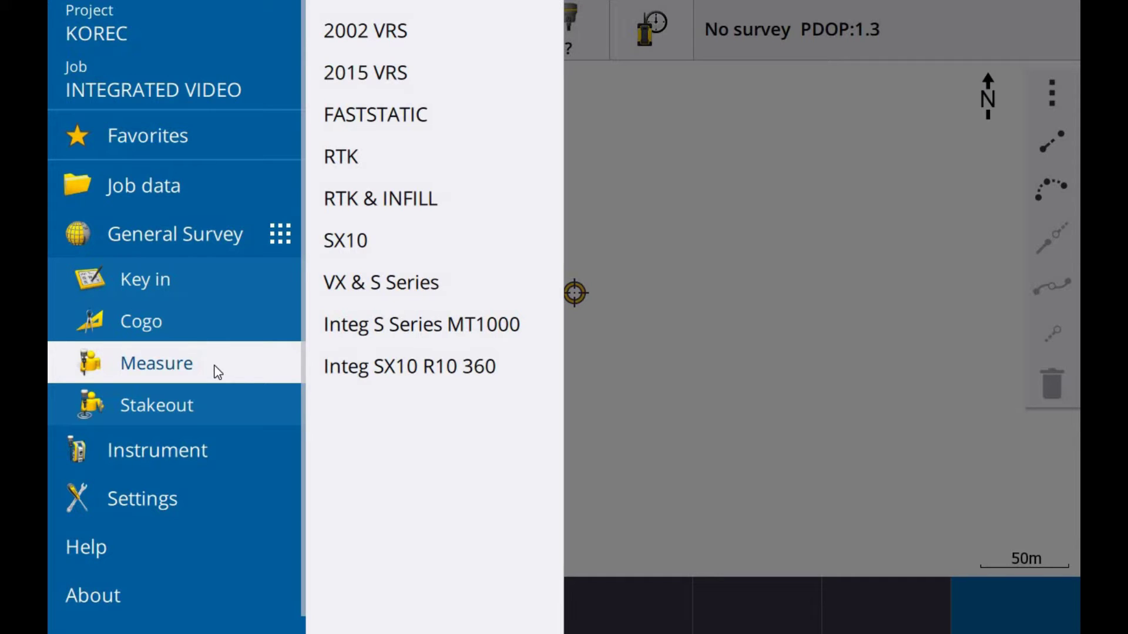
{"action": "left_click", "coordinate": [210, 506]}
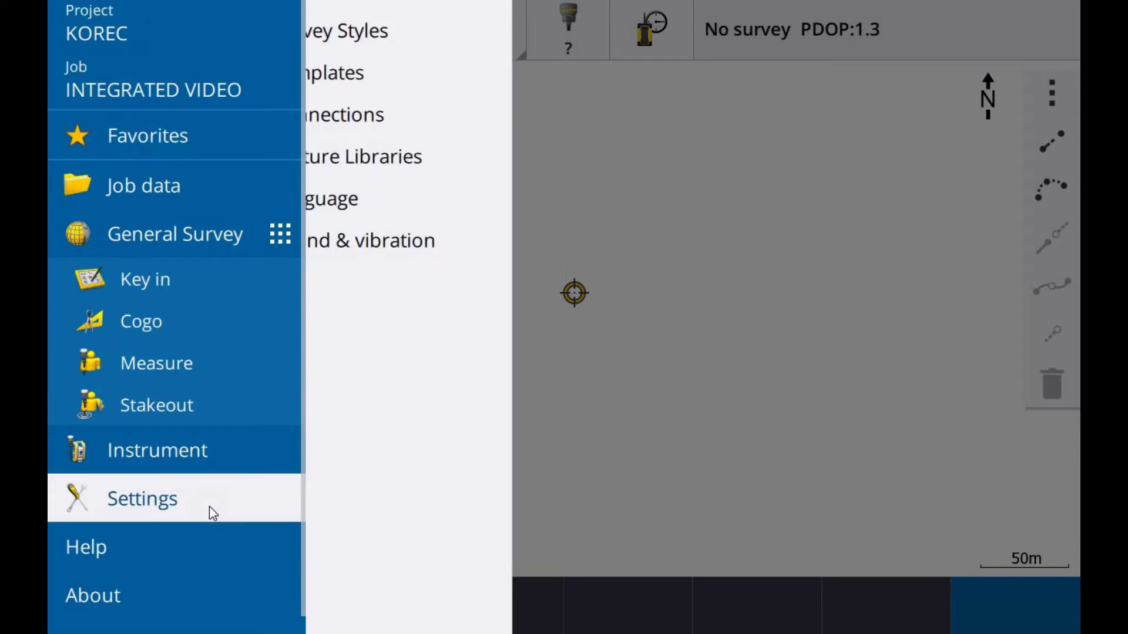
{"action": "left_click", "coordinate": [428, 35]}
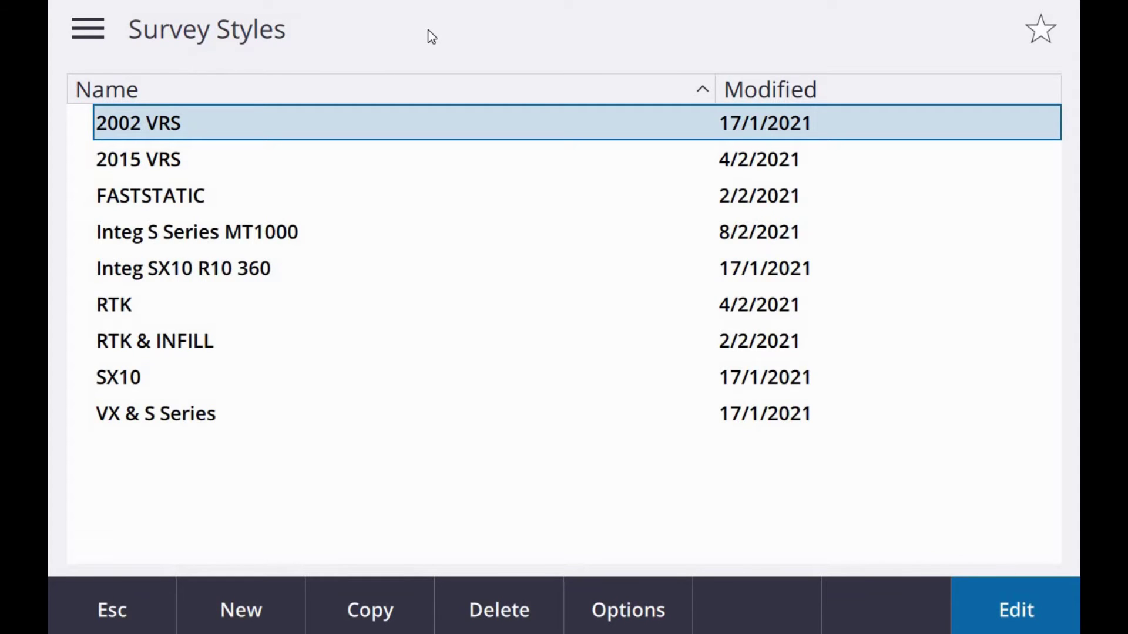
{"action": "double_click", "coordinate": [361, 236]}
Step: Edit the style, keeping VX & S Series as conventional and 2015 VRS as GNSS style
{"action": "left_click", "coordinate": [1014, 612]}
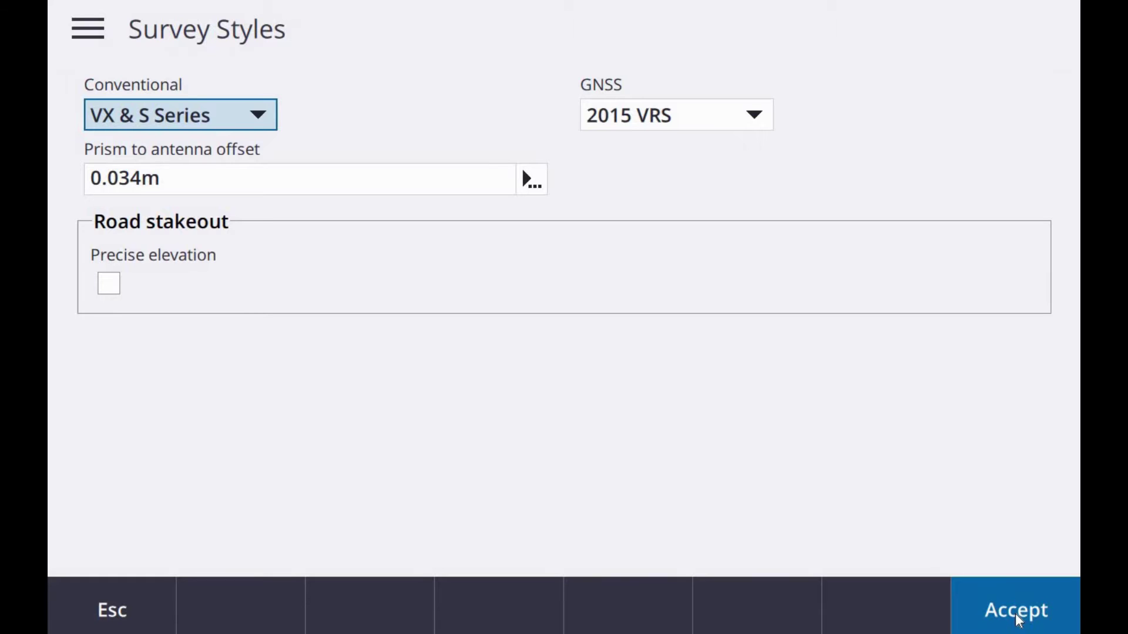
{"action": "left_click", "coordinate": [249, 119]}
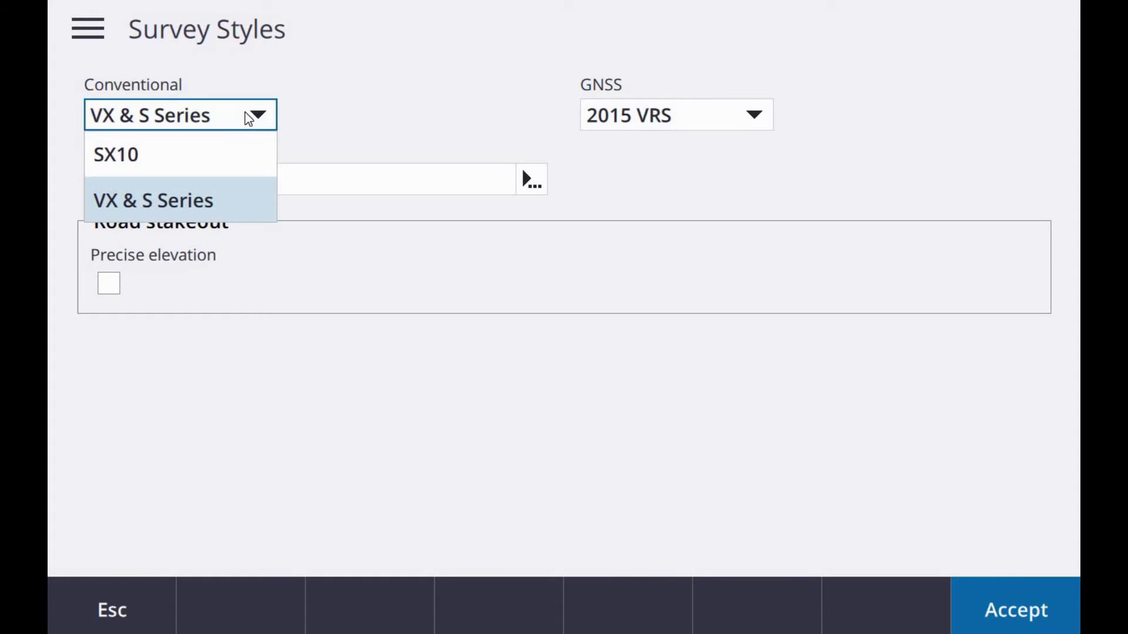
{"action": "left_click", "coordinate": [359, 113]}
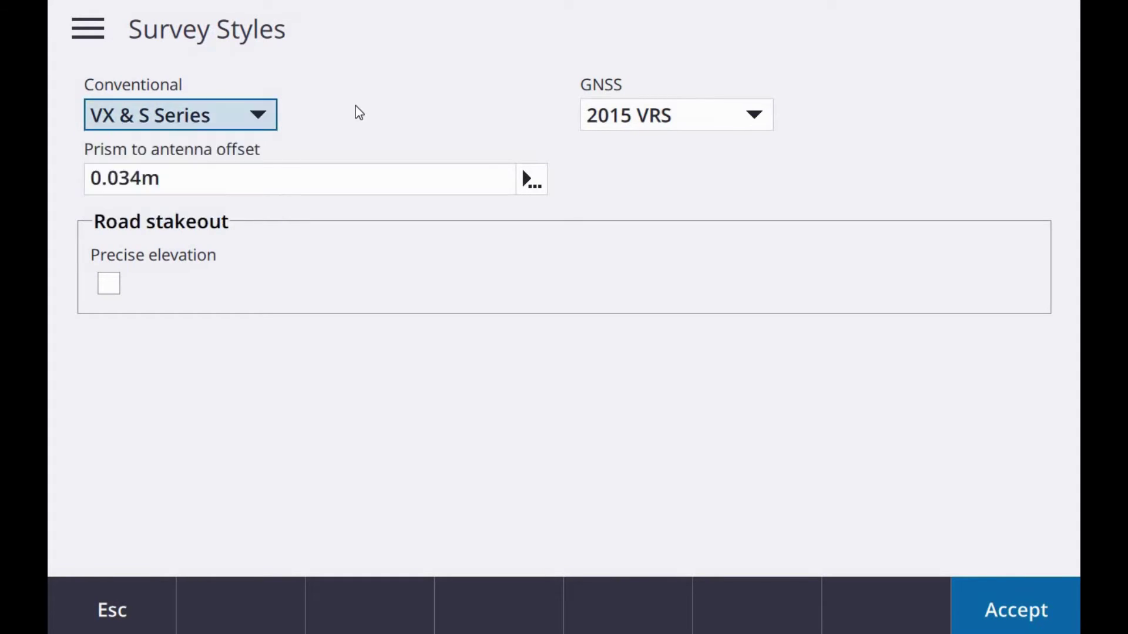
{"action": "left_click", "coordinate": [743, 125]}
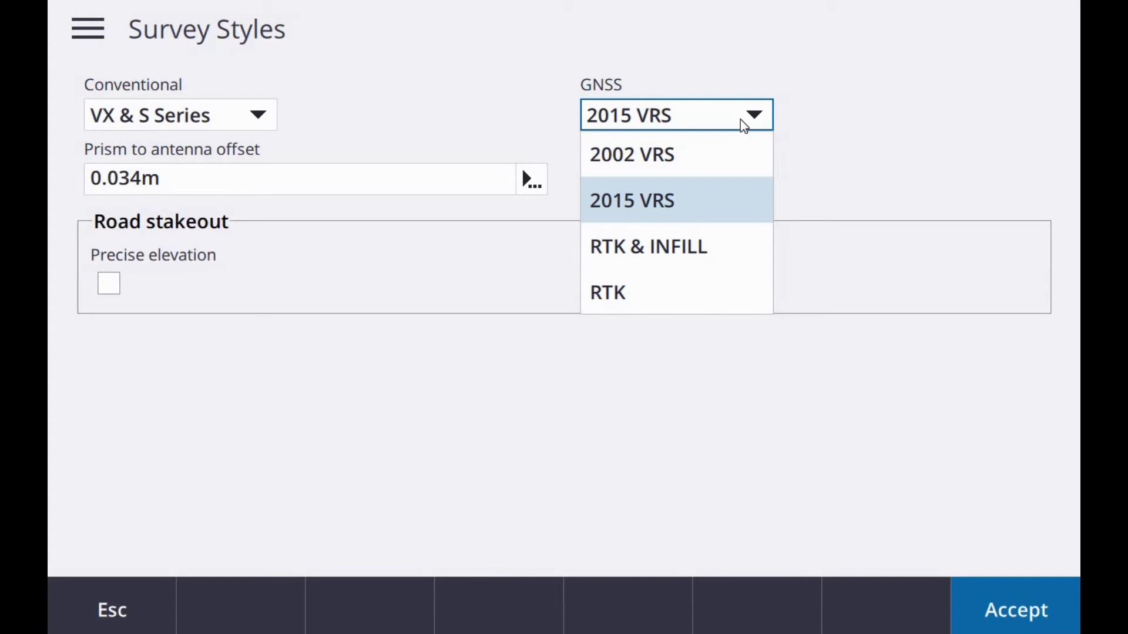
{"action": "left_click", "coordinate": [910, 169]}
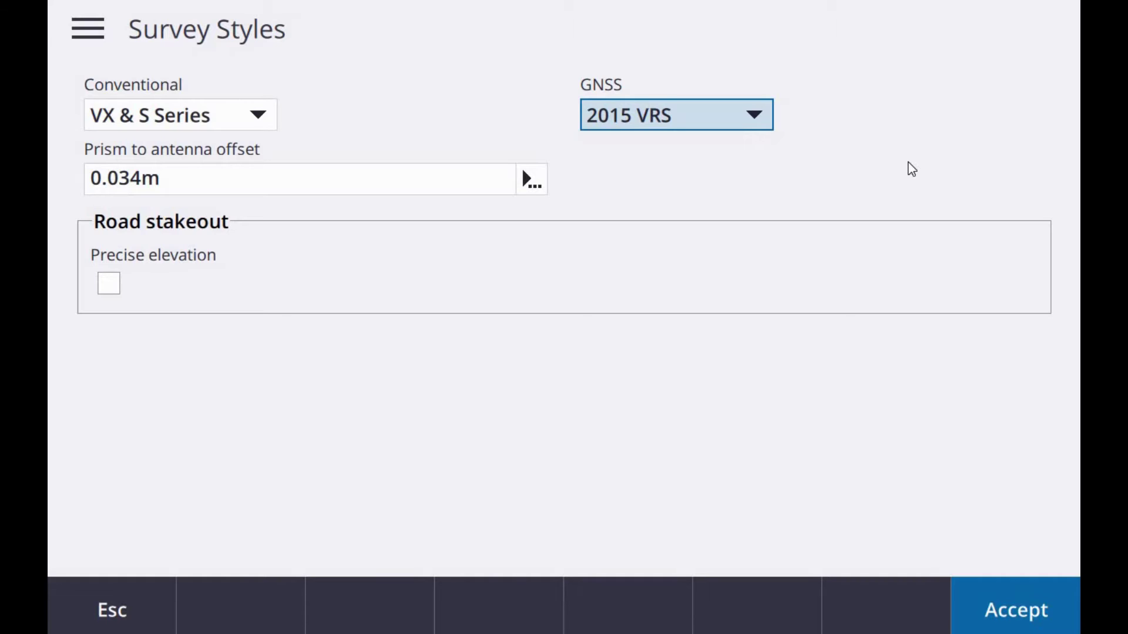
Step: Try Active Track 360 and VX/S Series 360° prism offsets, settle on VX/S Series MultiTrack 0.034m, and accept
{"action": "left_click", "coordinate": [532, 186]}
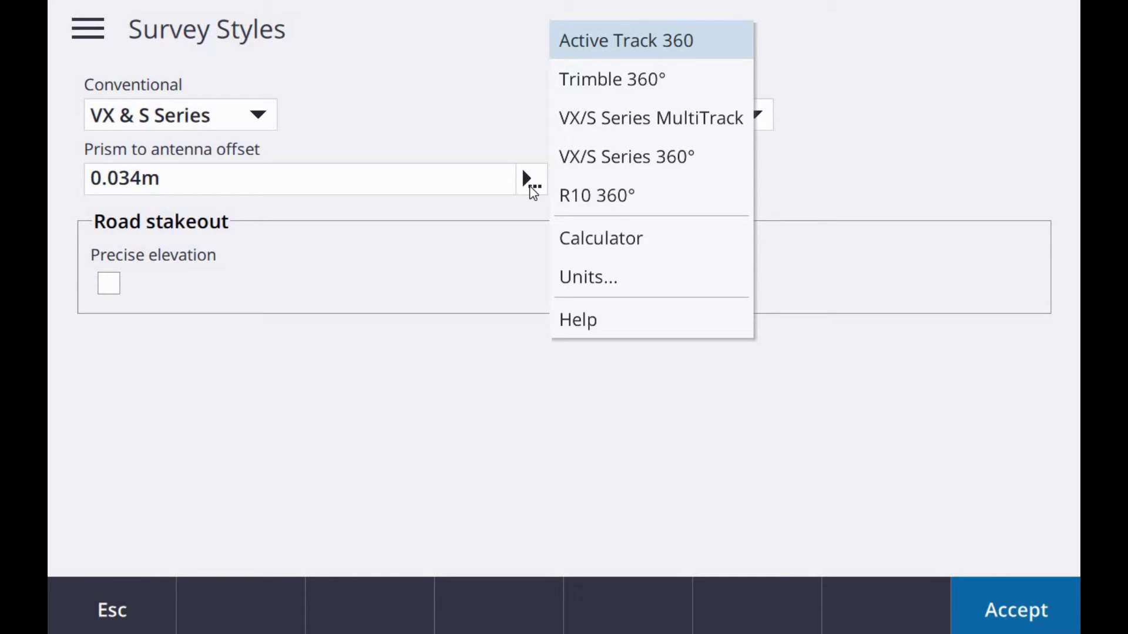
{"action": "left_click", "coordinate": [699, 41]}
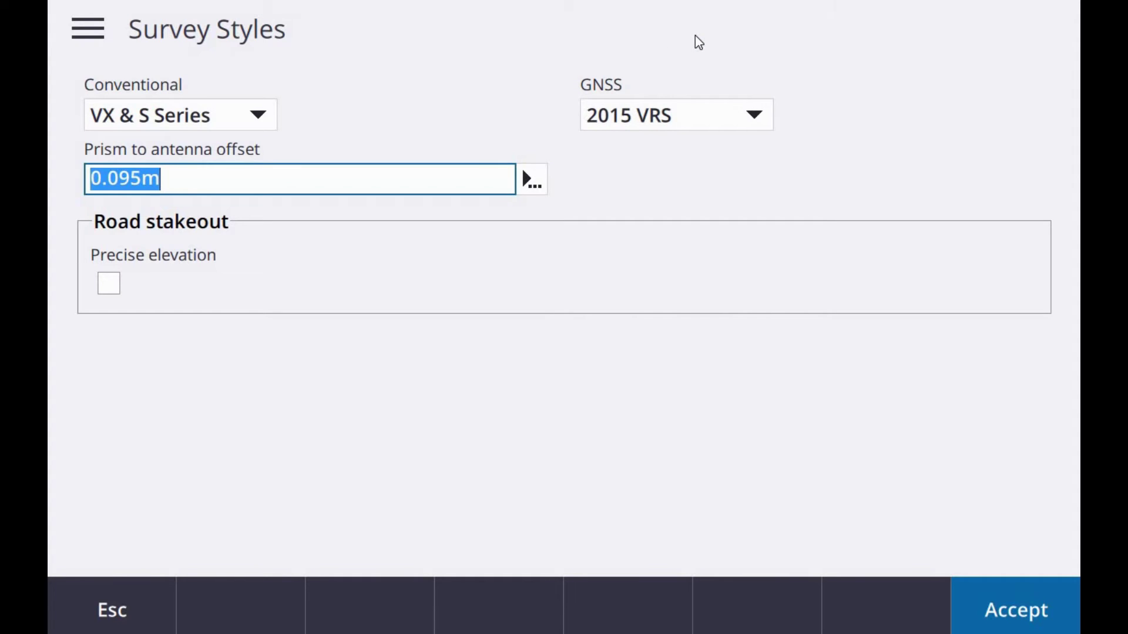
{"action": "left_click", "coordinate": [531, 184]}
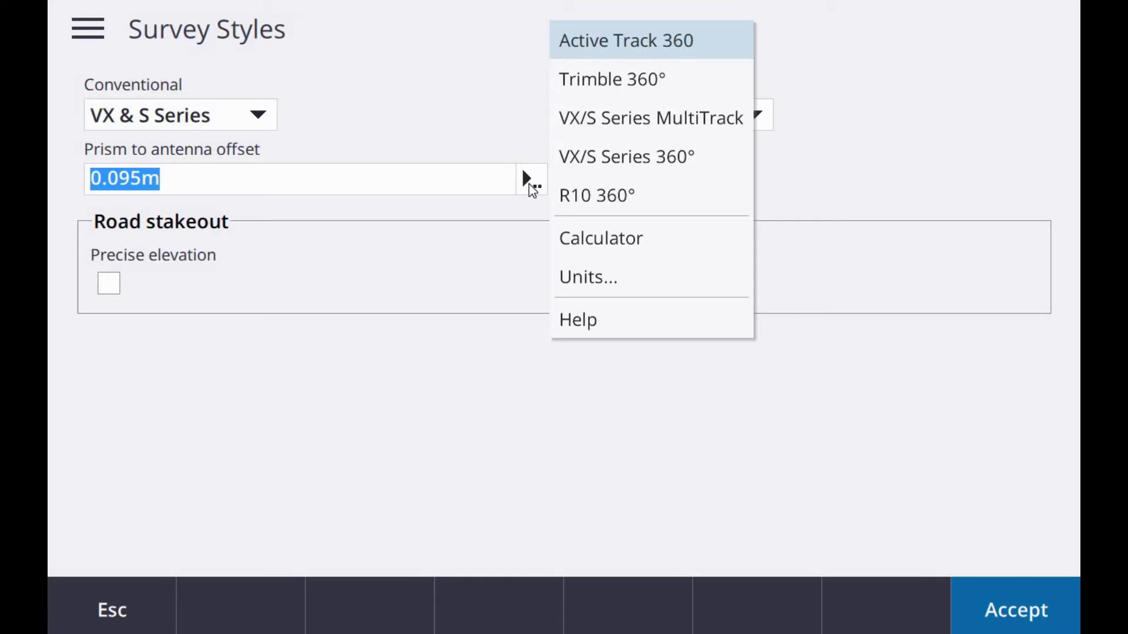
{"action": "left_click", "coordinate": [670, 156]}
{"action": "left_click", "coordinate": [542, 193]}
{"action": "left_click", "coordinate": [716, 118]}
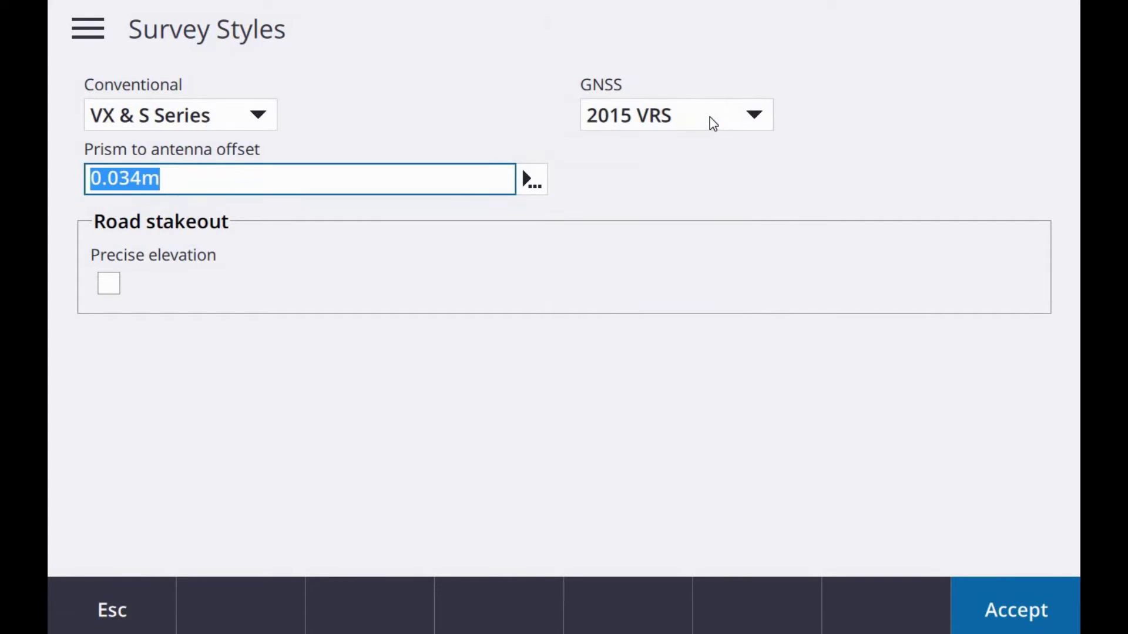
{"action": "left_click", "coordinate": [1008, 624]}
Step: Store the style, then start a Resection under Measure > Integ S Series MT1000
{"action": "left_click", "coordinate": [250, 603]}
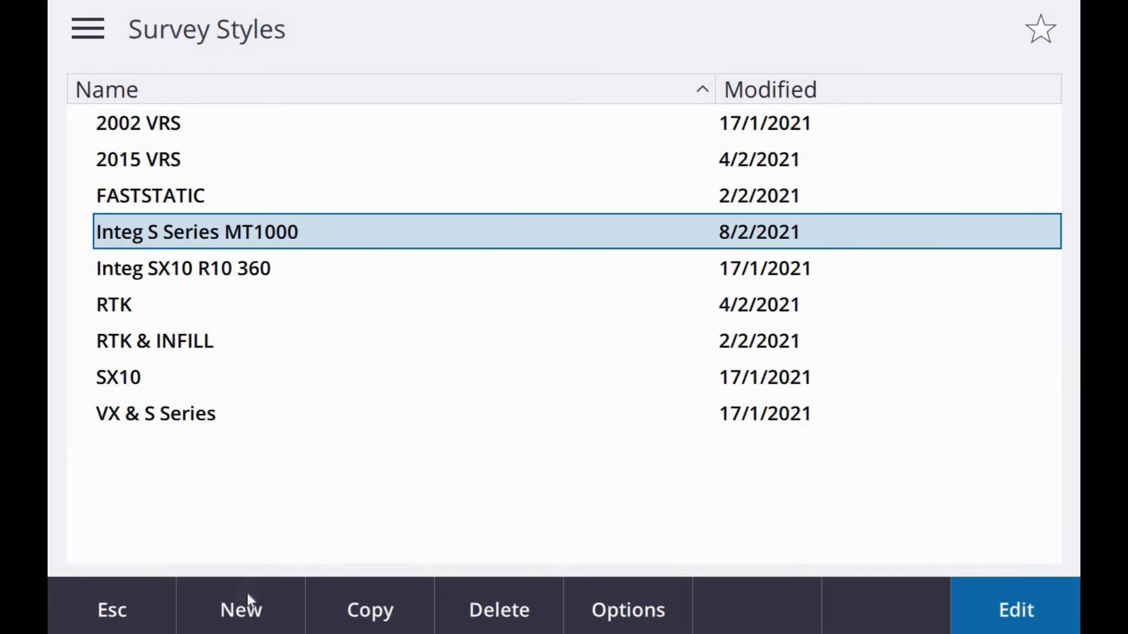
{"action": "left_click", "coordinate": [113, 614]}
{"action": "left_click", "coordinate": [118, 29]}
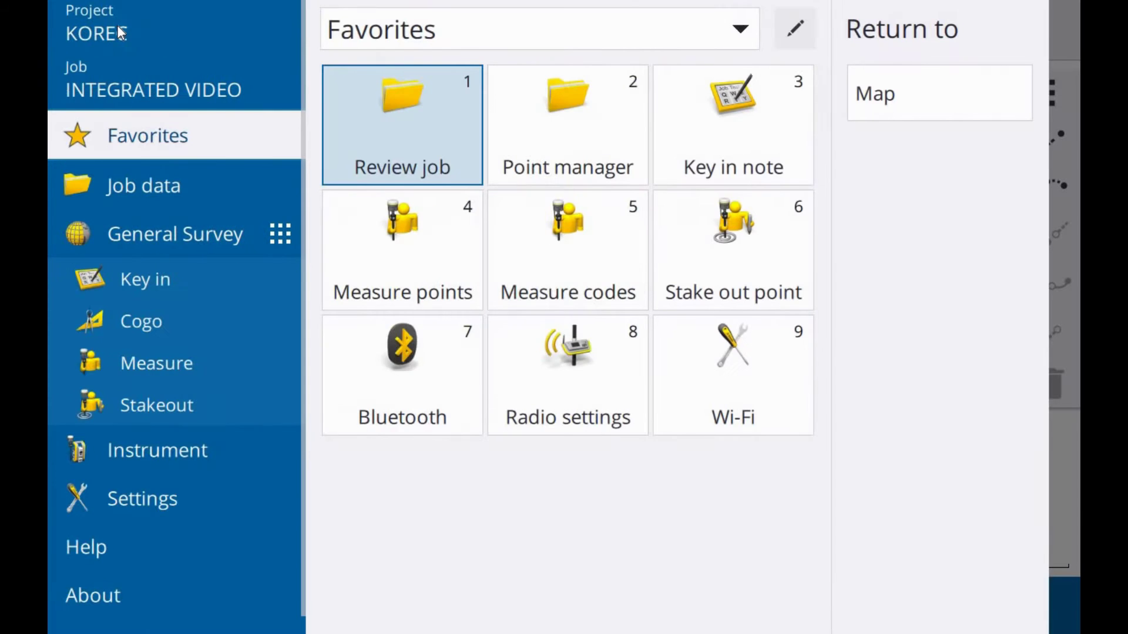
{"action": "left_click", "coordinate": [241, 373]}
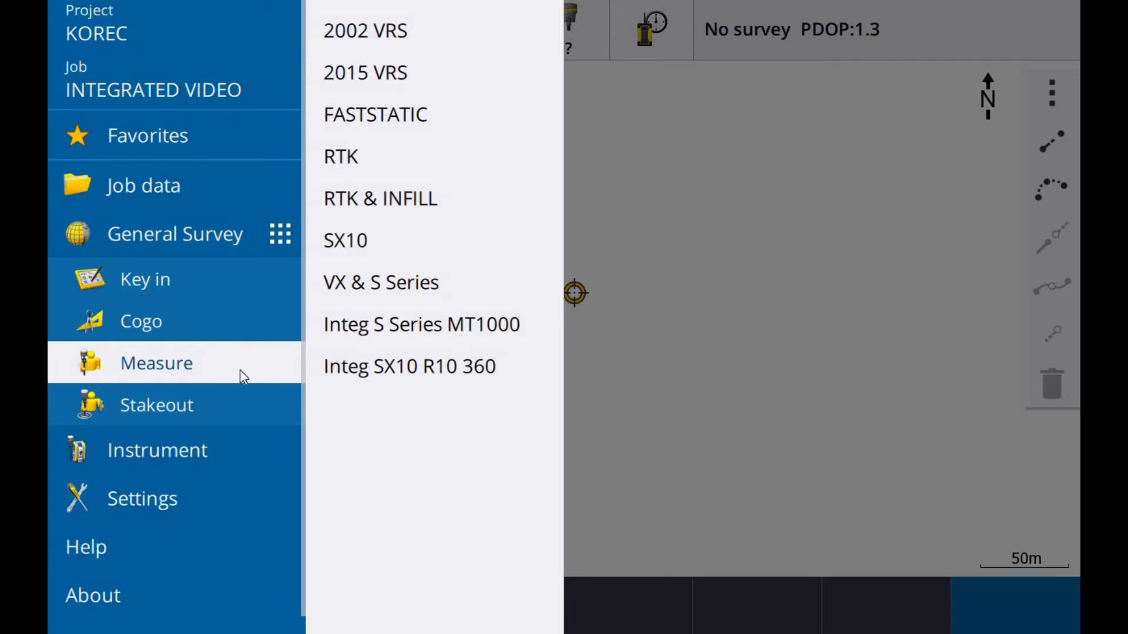
{"action": "left_click", "coordinate": [511, 326]}
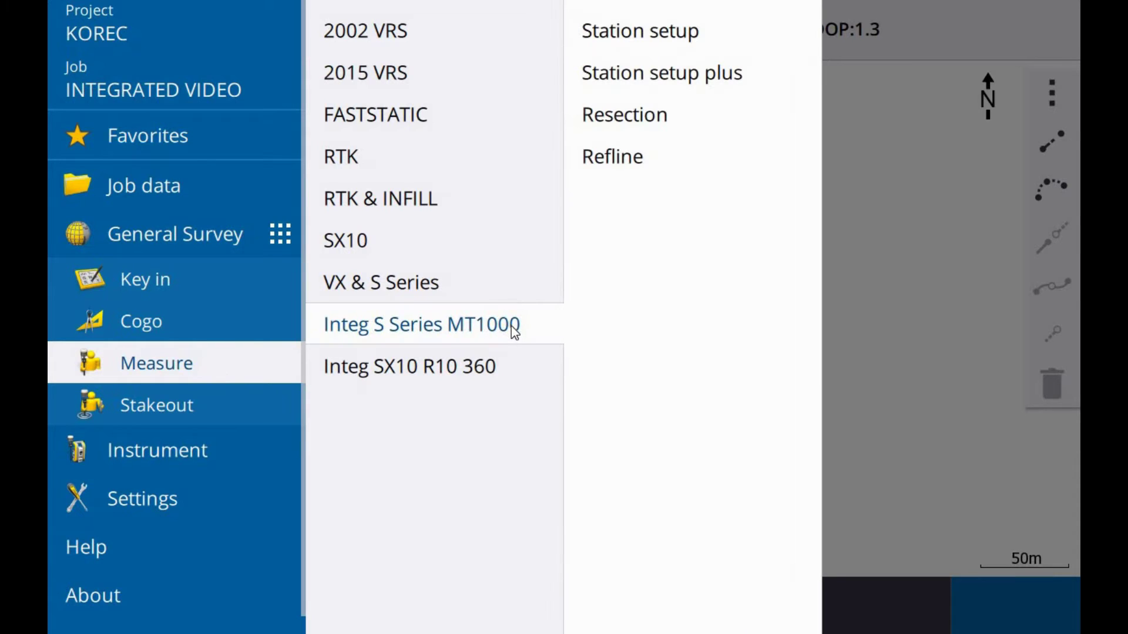
{"action": "left_click", "coordinate": [692, 126]}
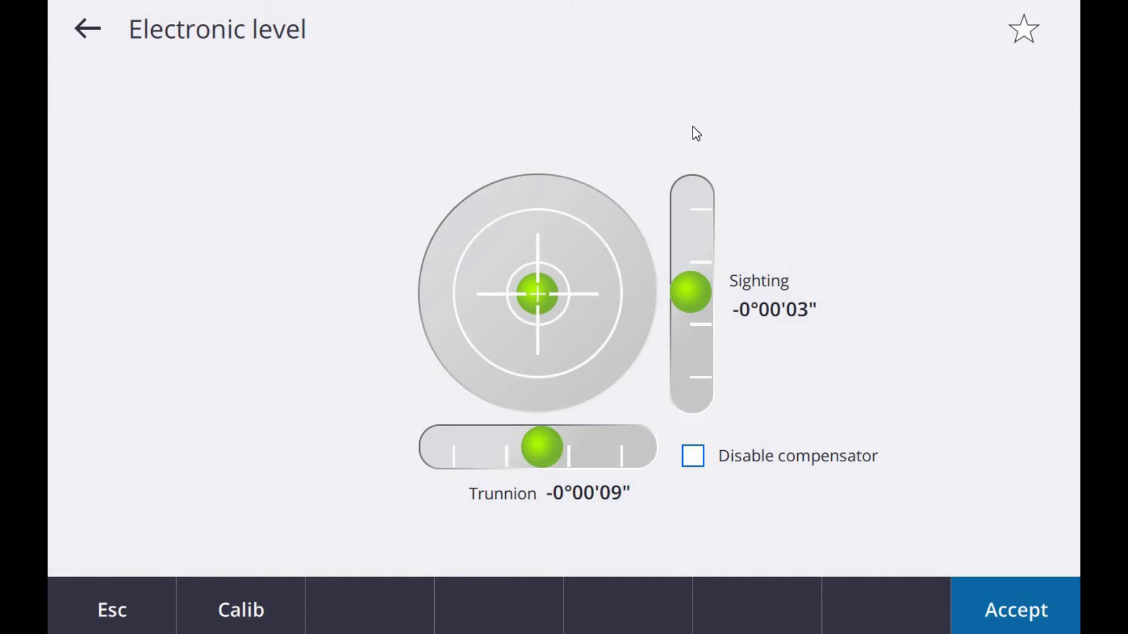
Step: Accept the electronic level readings and disable IMU tilt compensation in the GNSS functions
{"action": "left_click", "coordinate": [1020, 598]}
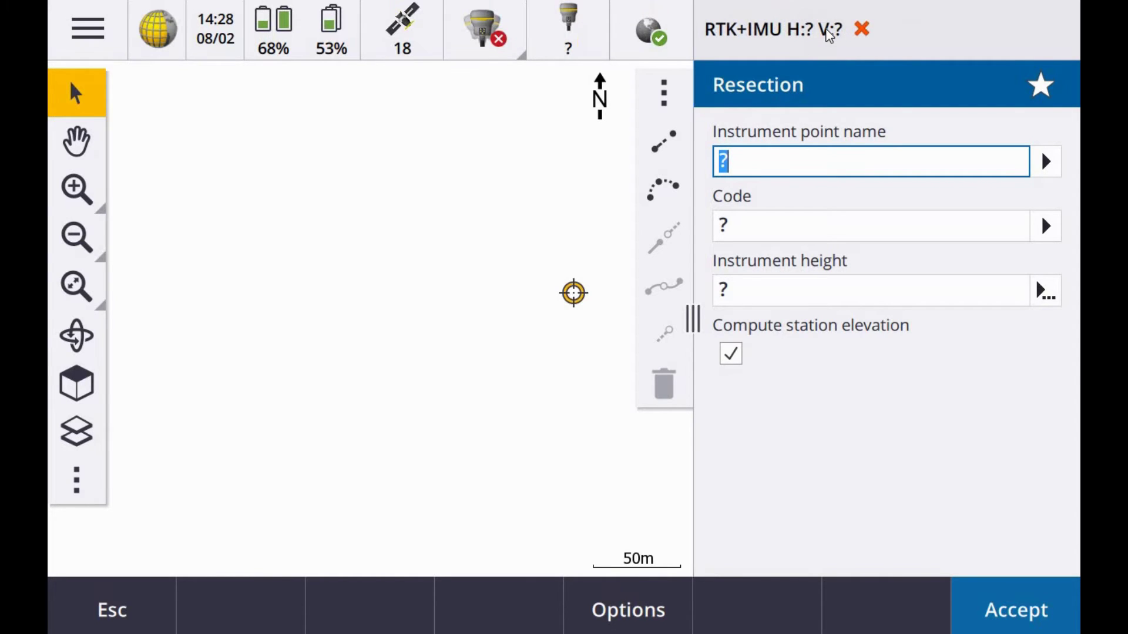
{"action": "left_click", "coordinate": [475, 34]}
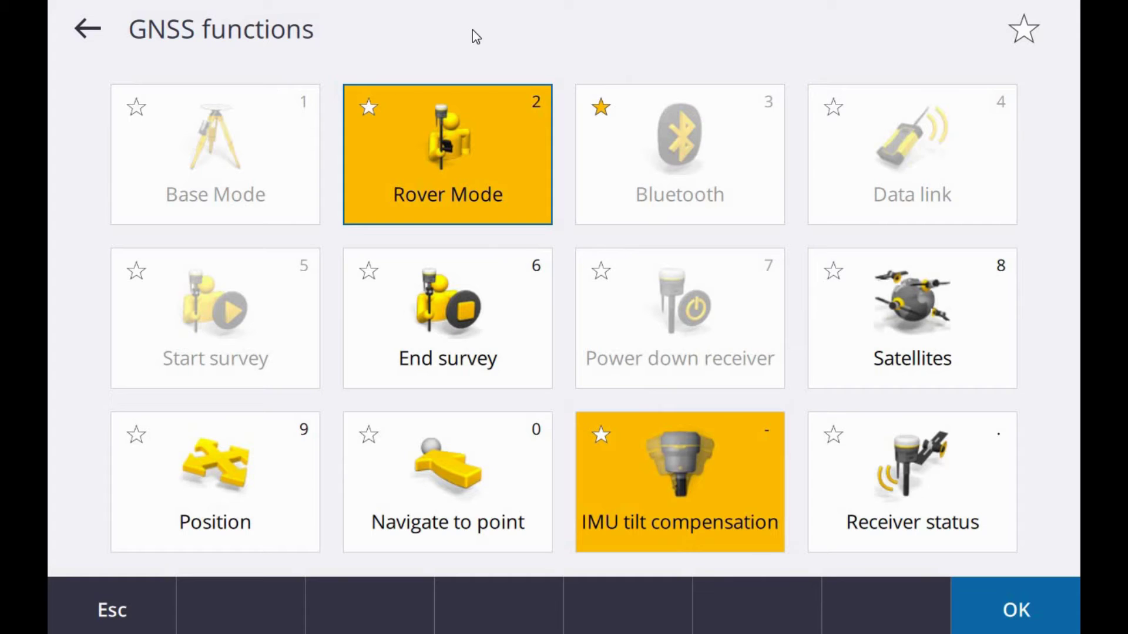
{"action": "left_click", "coordinate": [705, 514]}
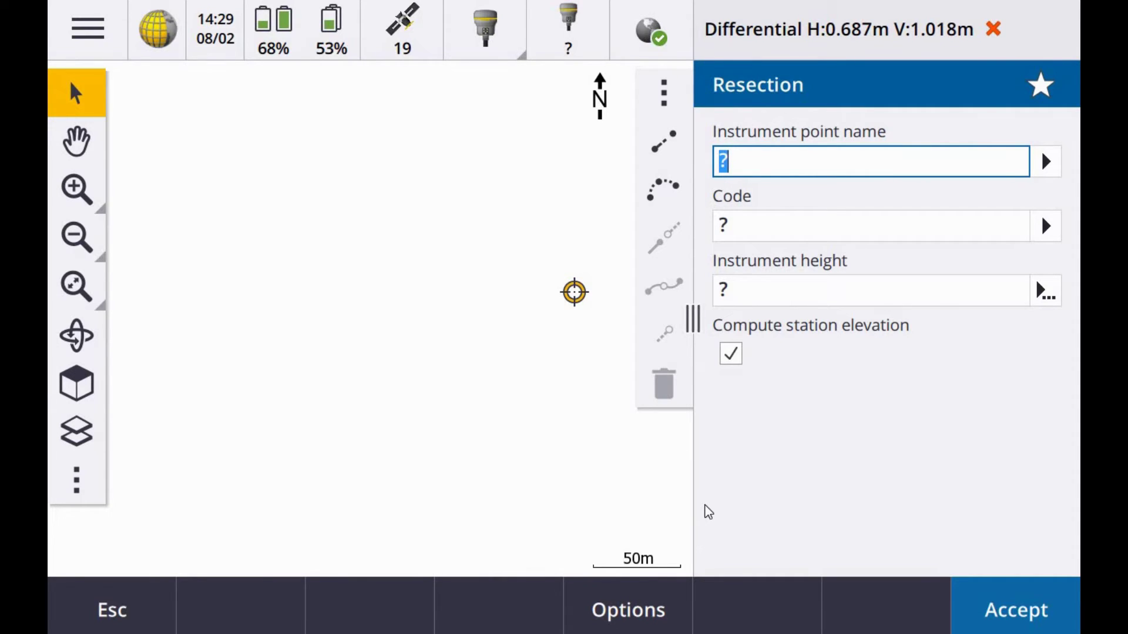
Step: Name the instrument point FS1 and give it the FSTN Free Station code
{"action": "left_click", "coordinate": [762, 168]}
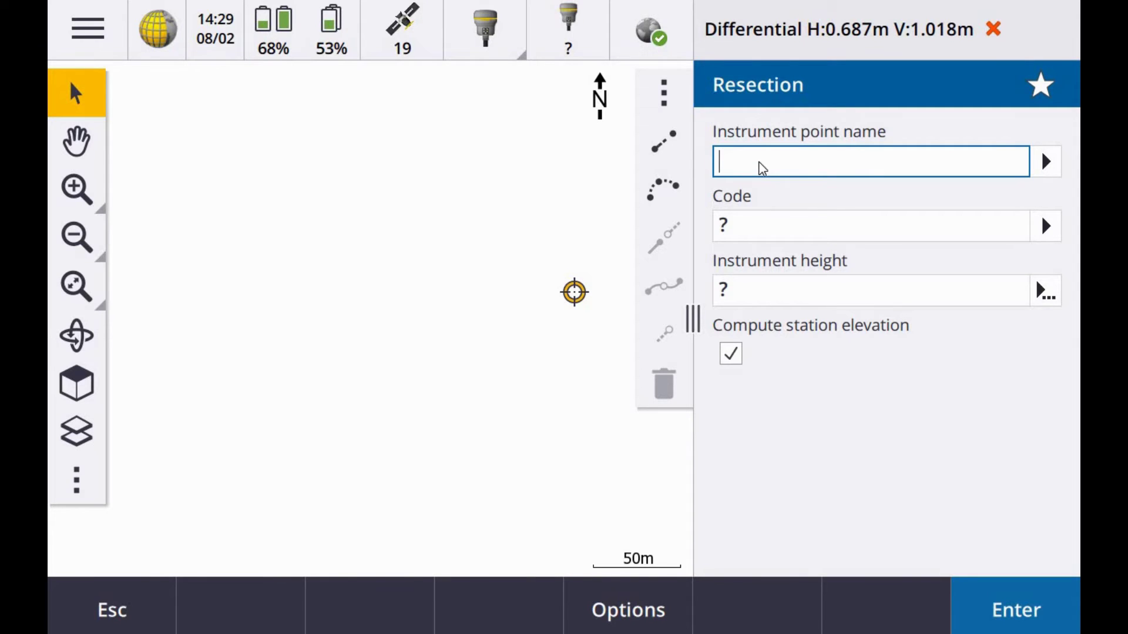
{"action": "type", "text": "FS1"}
{"action": "key", "text": "Return"}
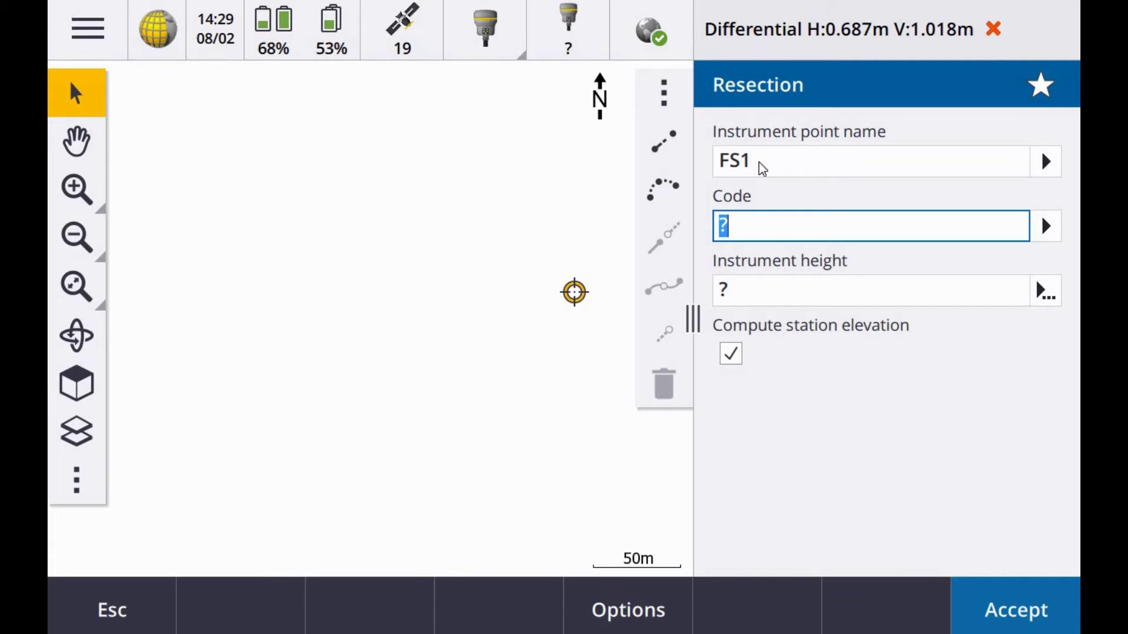
{"action": "left_click", "coordinate": [732, 223]}
{"action": "type", "text": "FS"}
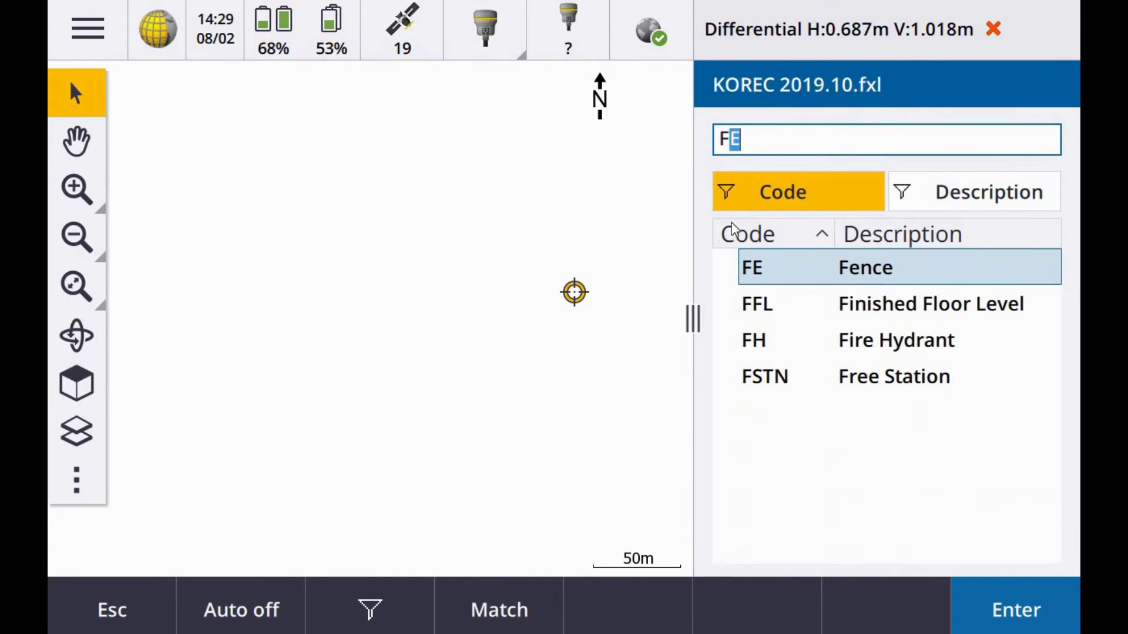
{"action": "type", "text": "TN"}
{"action": "left_click", "coordinate": [1015, 597]}
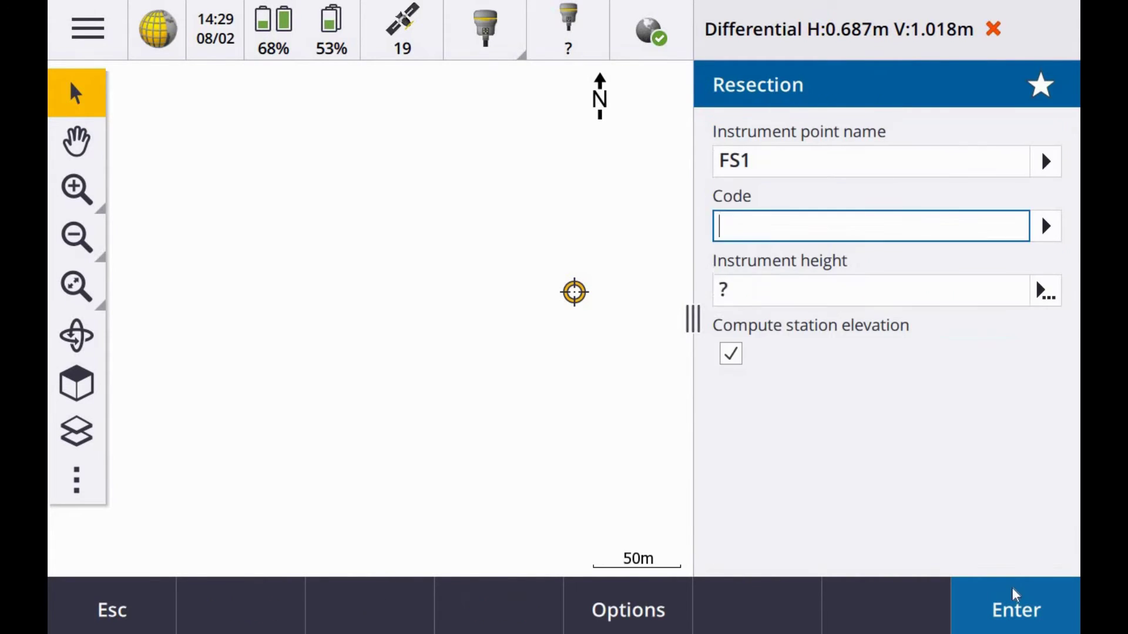
Step: Set the instrument height to 0.000m and accept the station setup
{"action": "left_click", "coordinate": [769, 297]}
{"action": "type", "text": "0"}
{"action": "key", "text": "shift+Tab"}
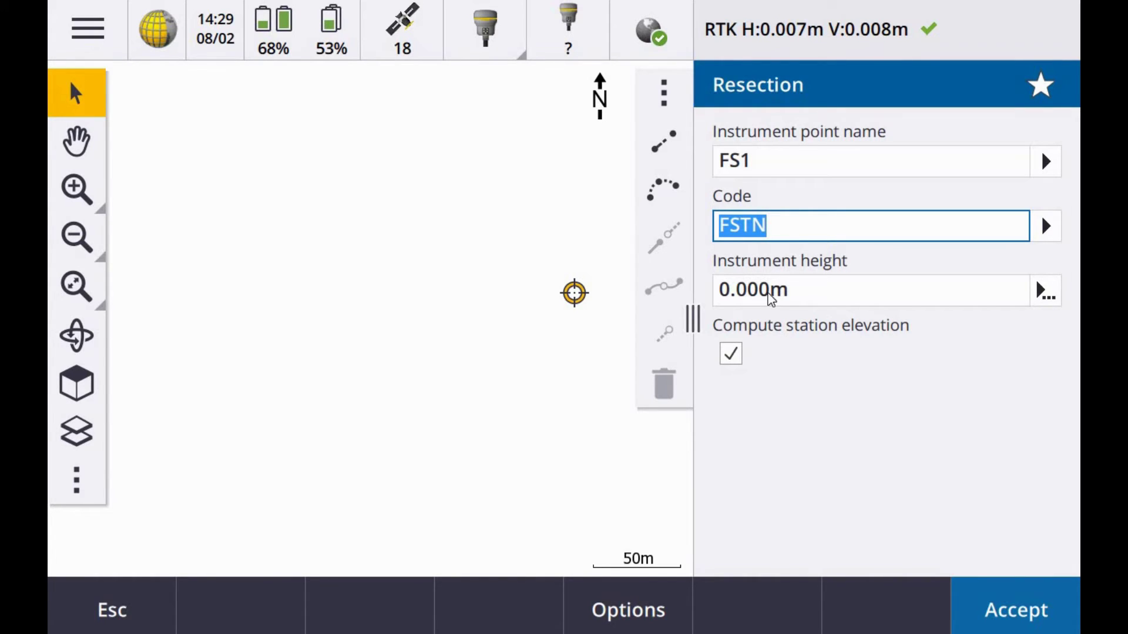
{"action": "left_click", "coordinate": [1010, 596]}
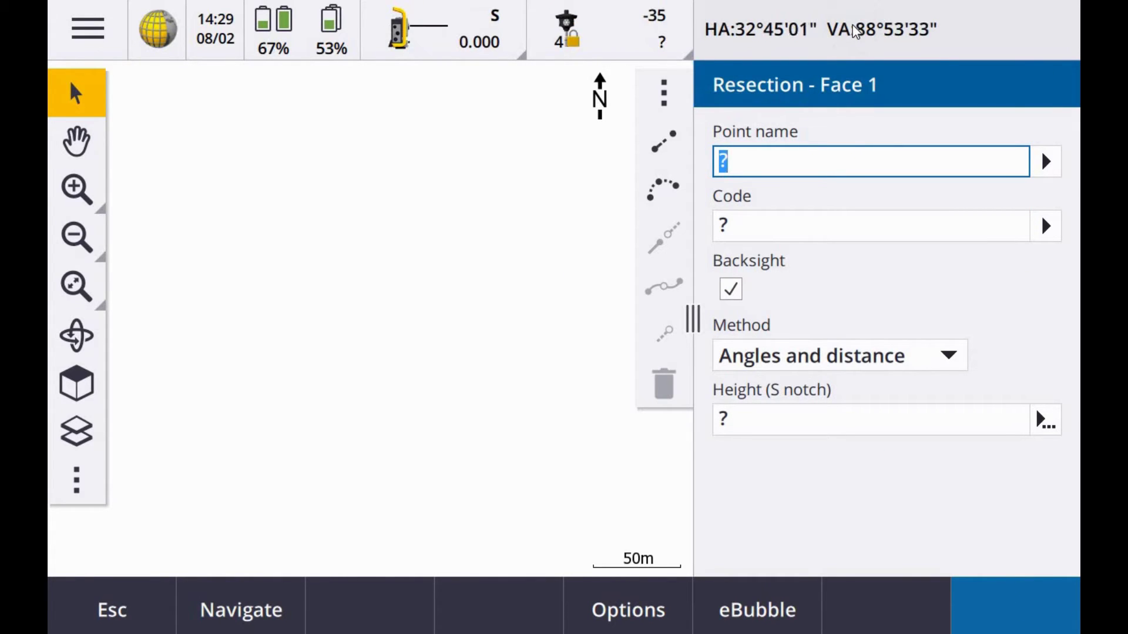
Step: Name the first backsight R1 with the STN Station code
{"action": "left_click", "coordinate": [773, 154]}
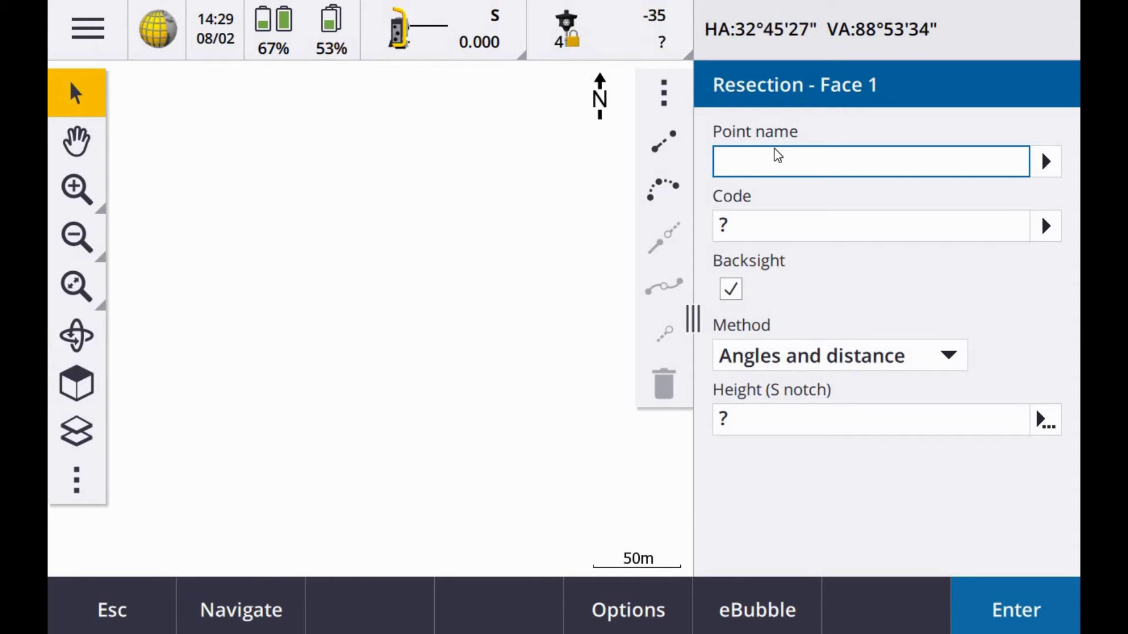
{"action": "type", "text": "R1"}
{"action": "key", "text": "Return"}
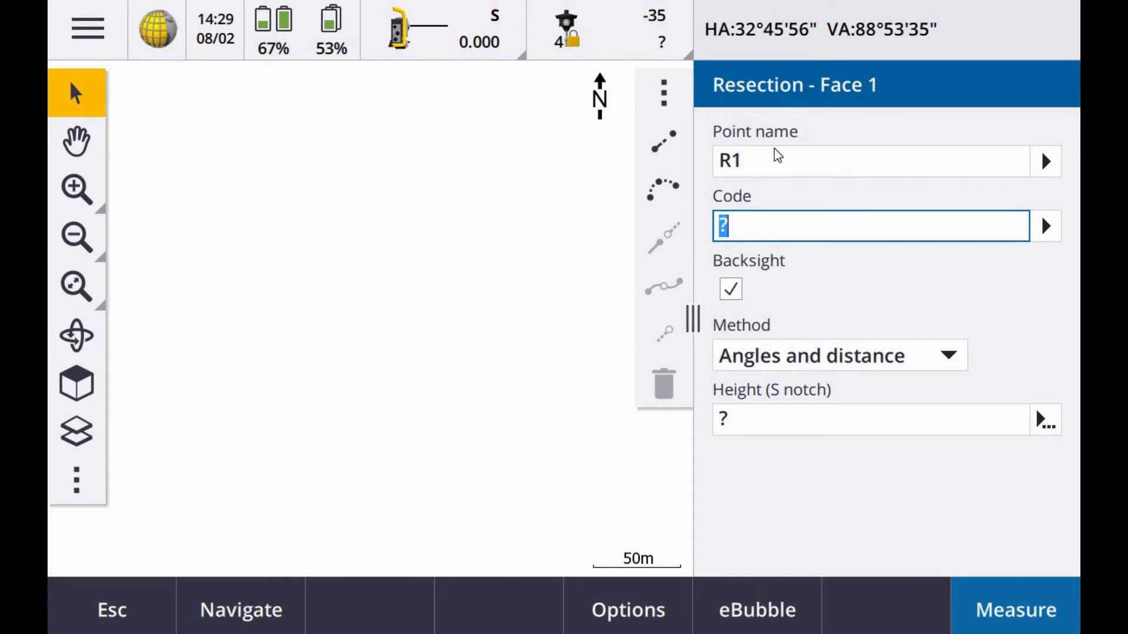
{"action": "type", "text": "S"}
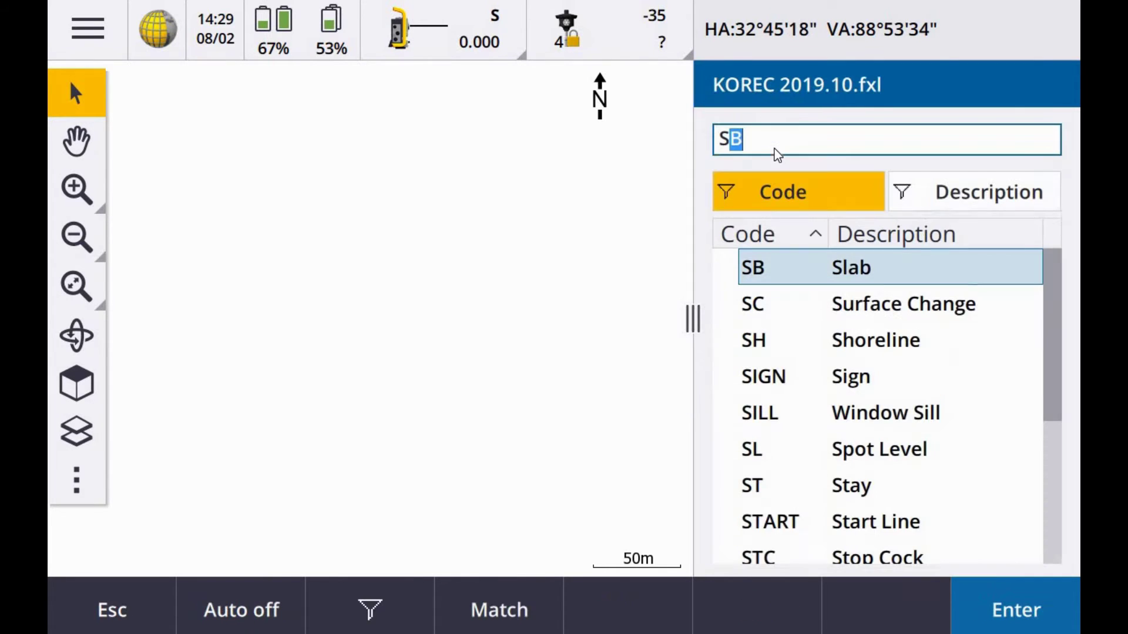
{"action": "type", "text": "TN"}
{"action": "left_click", "coordinate": [1023, 622]}
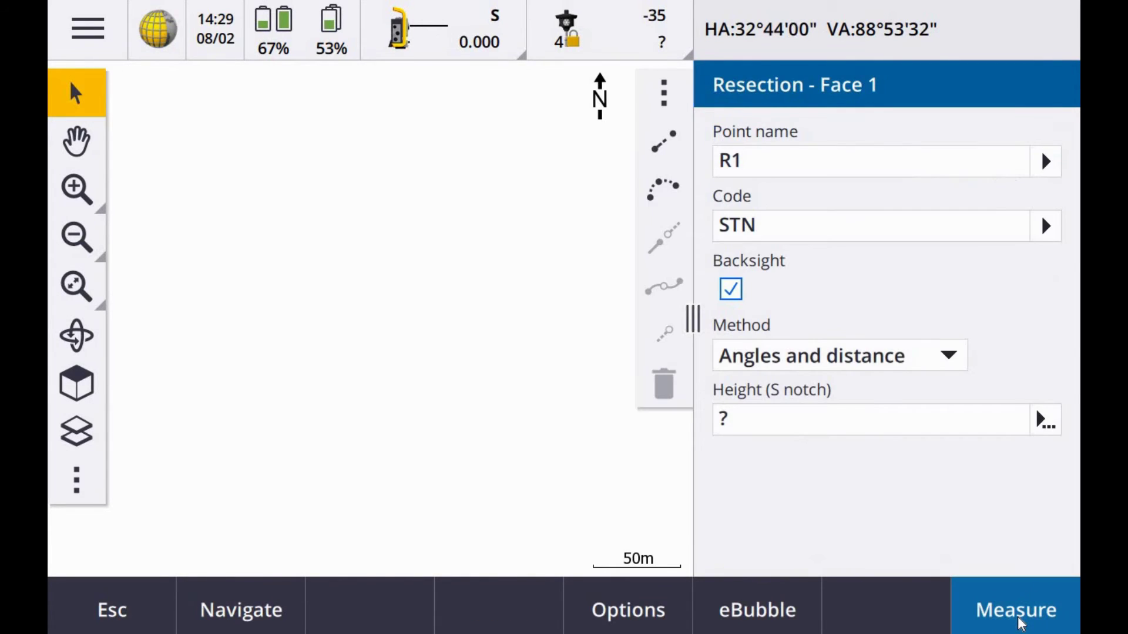
Step: Set R1's target height measurement method to True height and clear the height field
{"action": "key", "text": "Tab"}
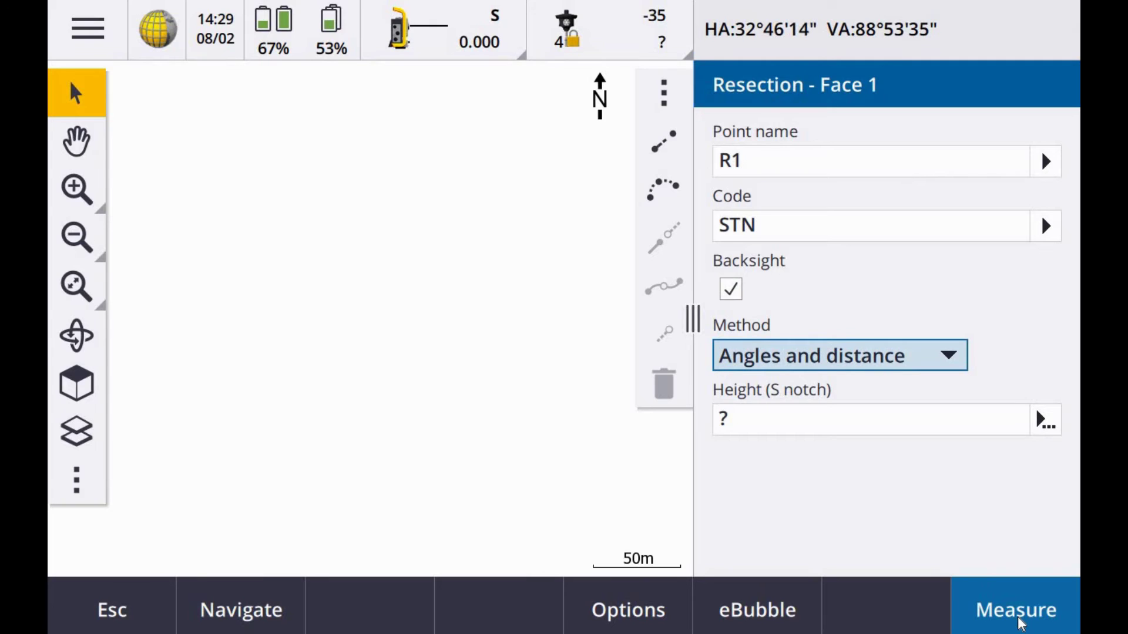
{"action": "left_click", "coordinate": [1044, 419]}
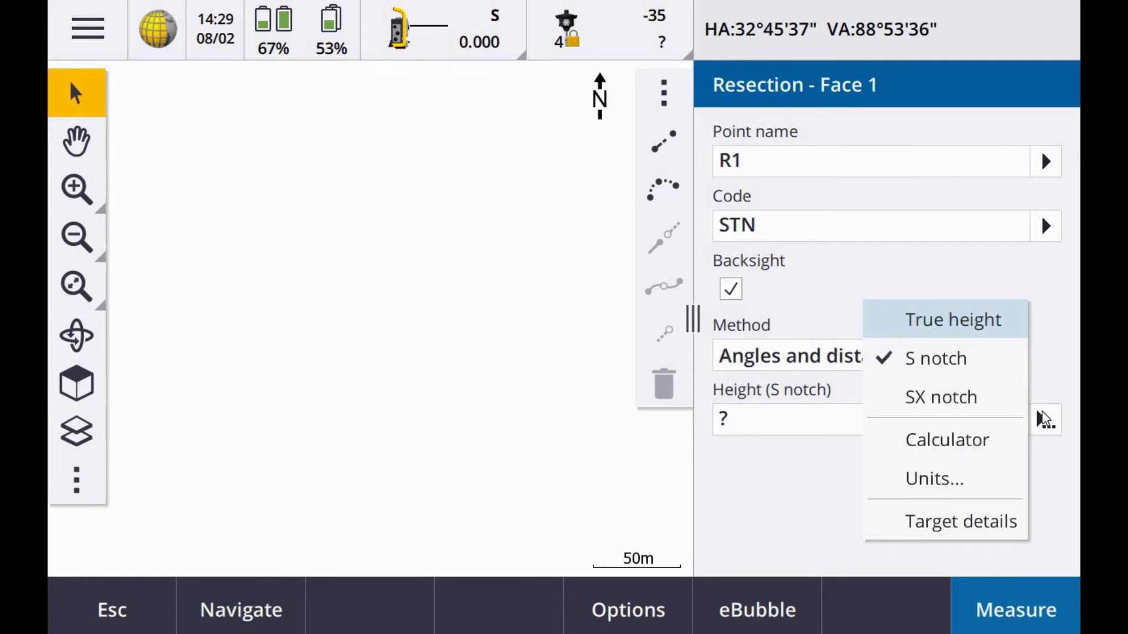
{"action": "left_click", "coordinate": [957, 323]}
{"action": "left_click", "coordinate": [779, 433]}
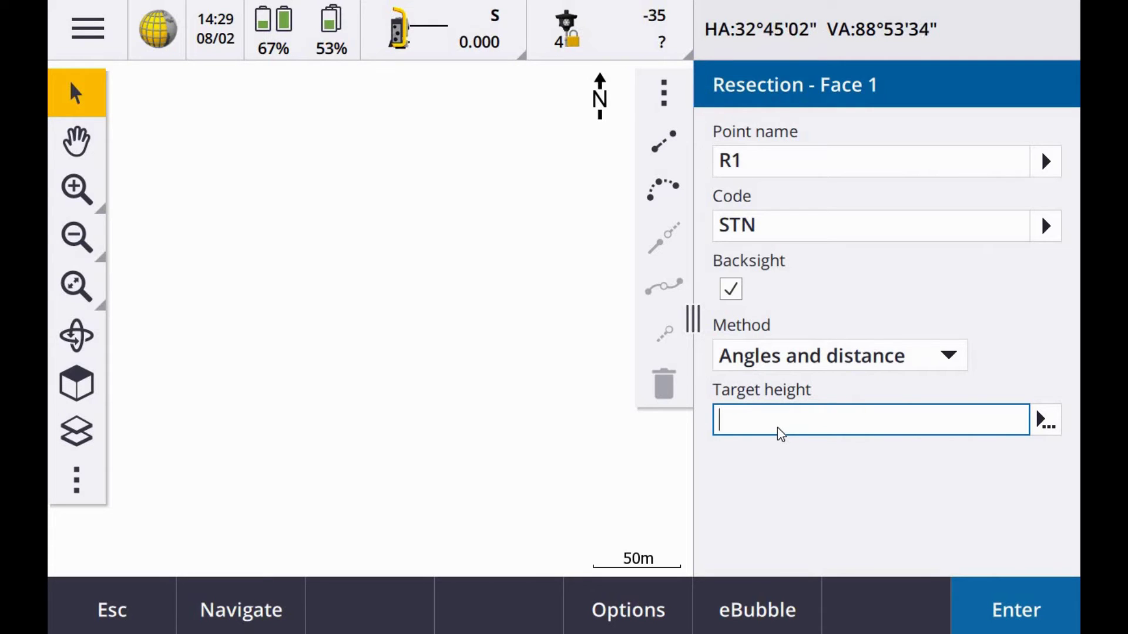
Step: Enter a 1.800m target height for R1, switch to the MT1000 target, and measure R1
{"action": "type", "text": "1.8"}
{"action": "key", "text": "Return"}
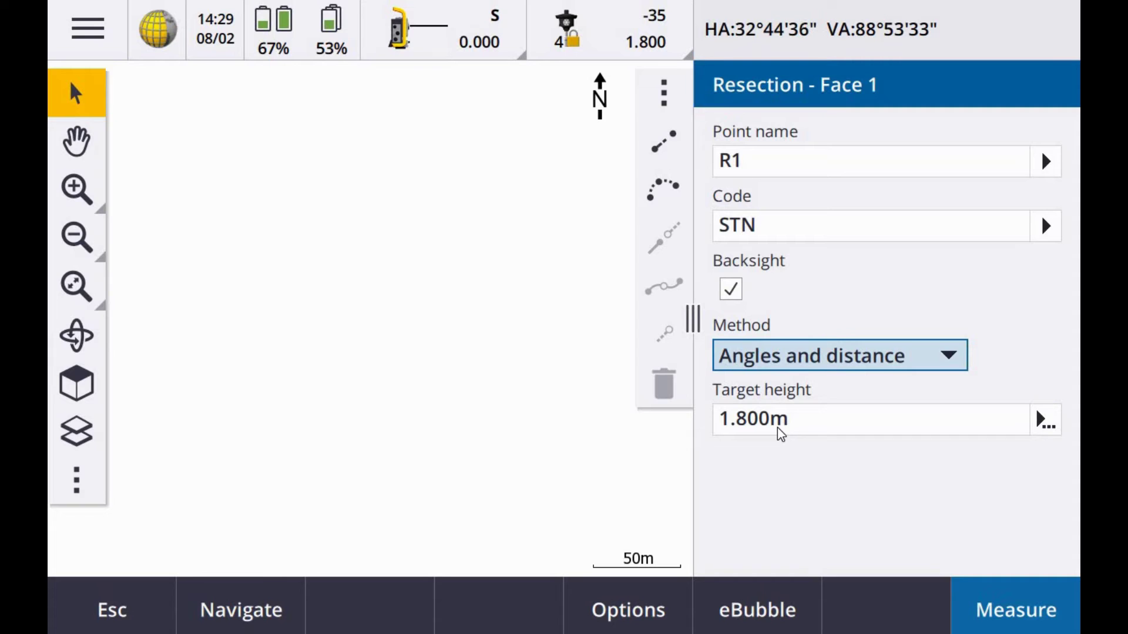
{"action": "left_click", "coordinate": [622, 20]}
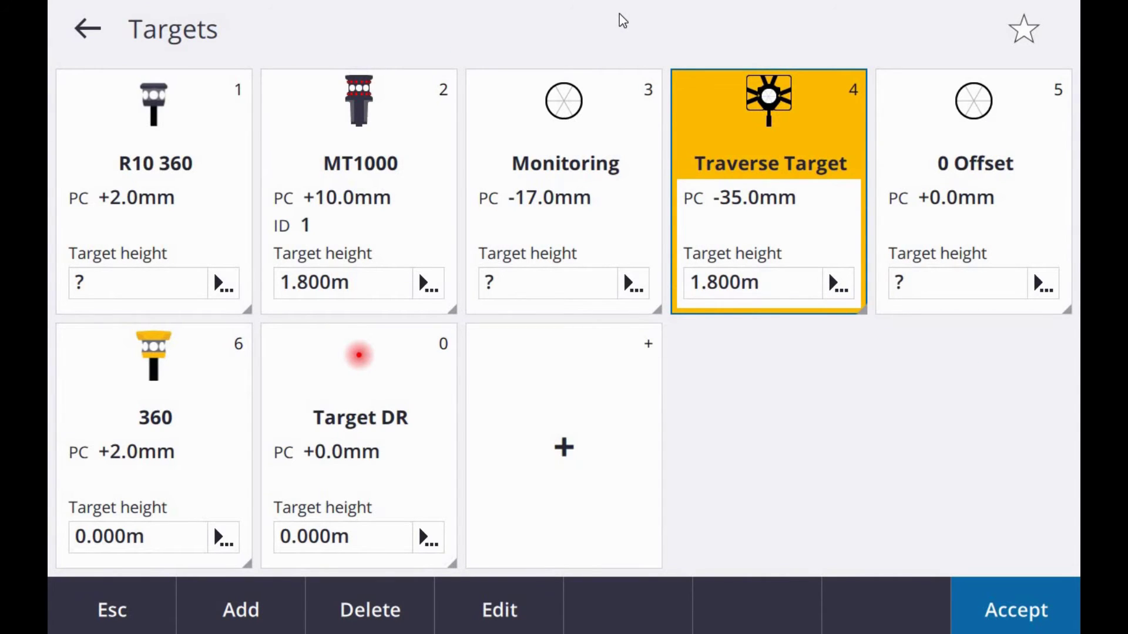
{"action": "left_click", "coordinate": [401, 162]}
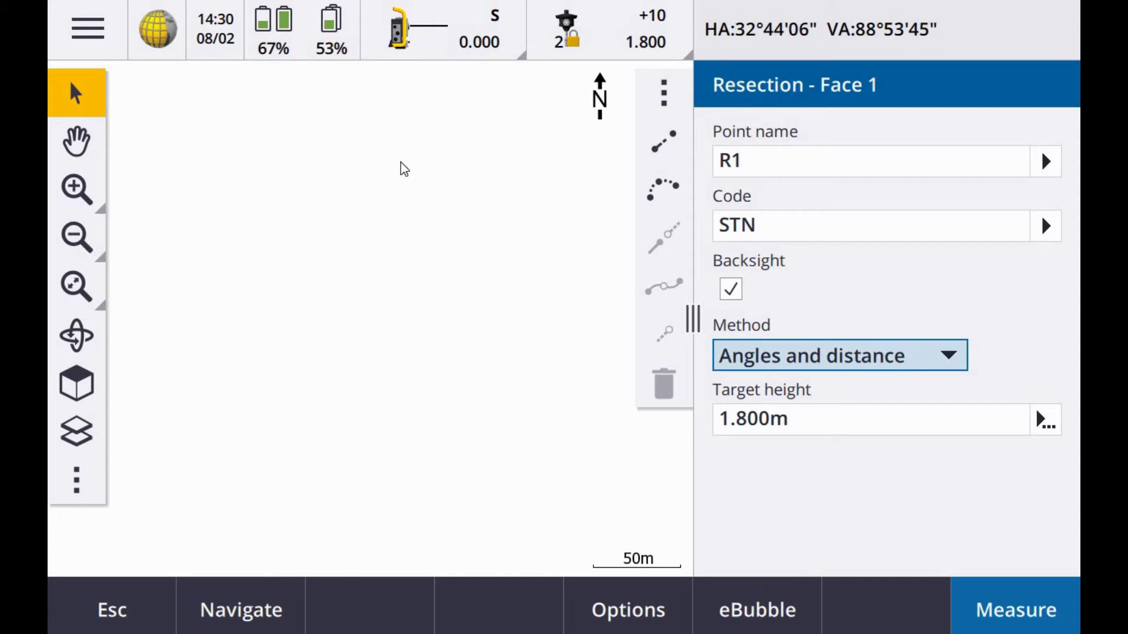
{"action": "key", "text": "Return"}
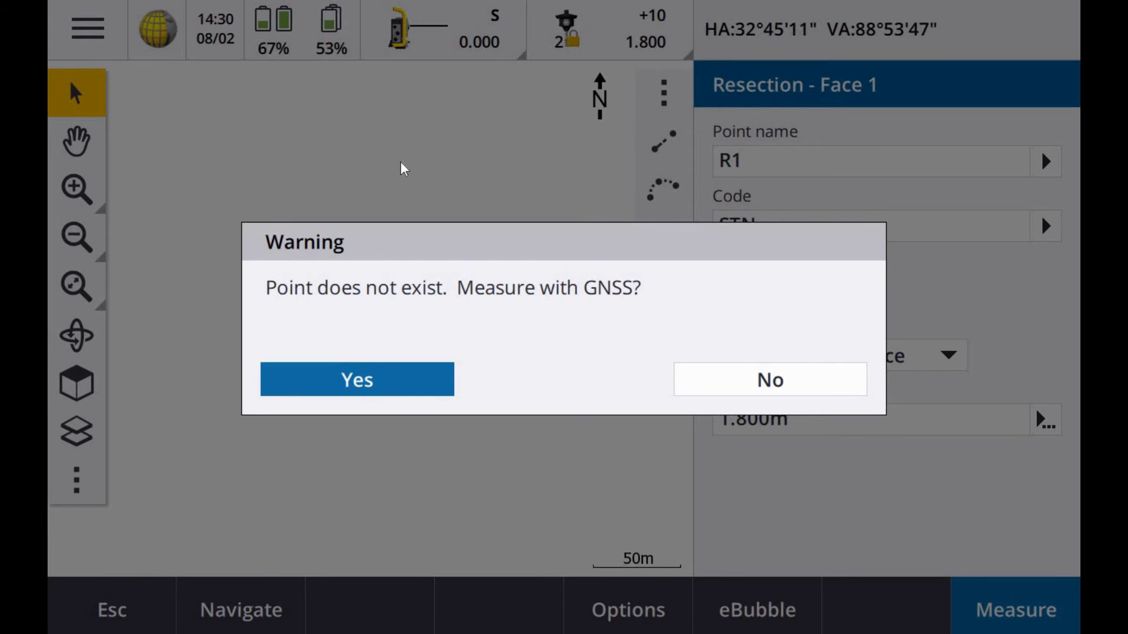
Step: Measure R1 with GNSS, dismissing the tilt warning and showing the eBubble, then store it
{"action": "left_click", "coordinate": [361, 392]}
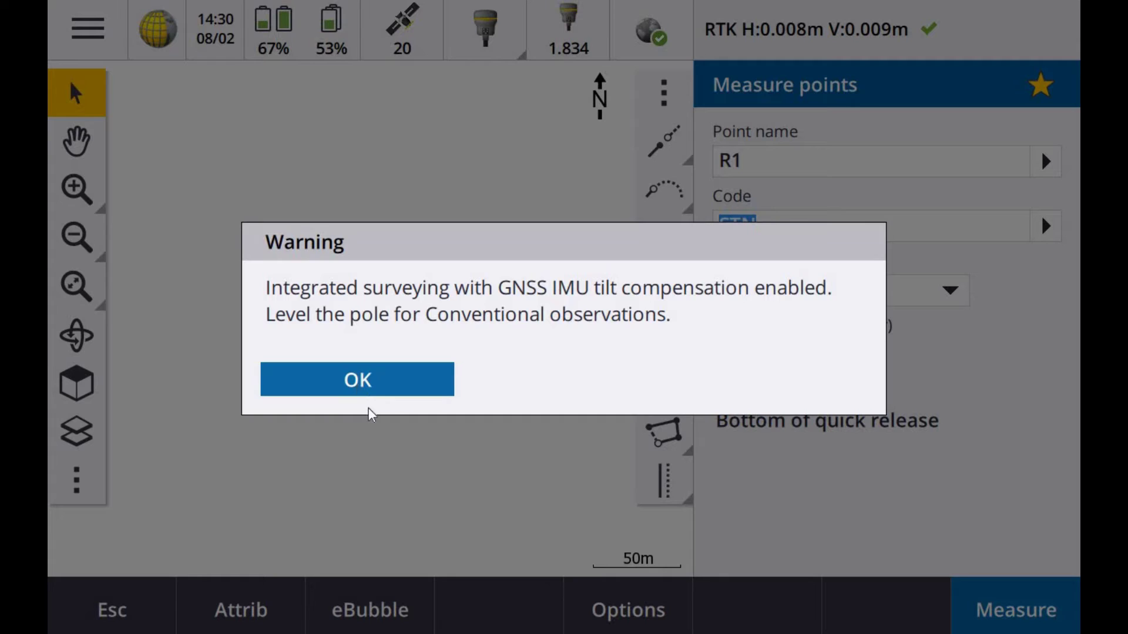
{"action": "left_click", "coordinate": [376, 379]}
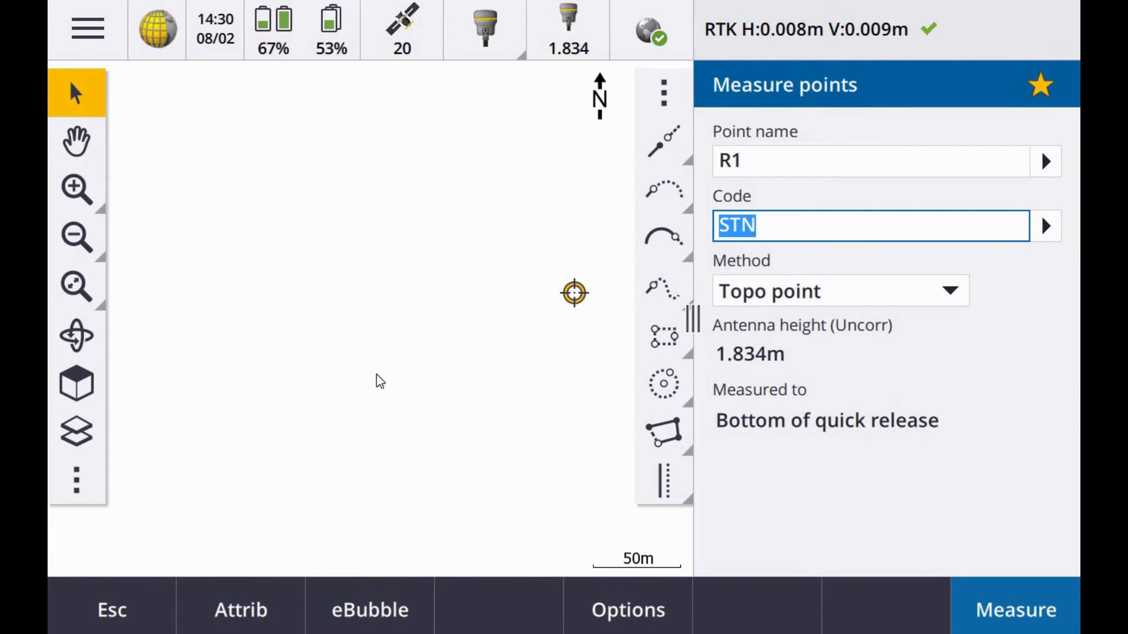
{"action": "left_click", "coordinate": [362, 622]}
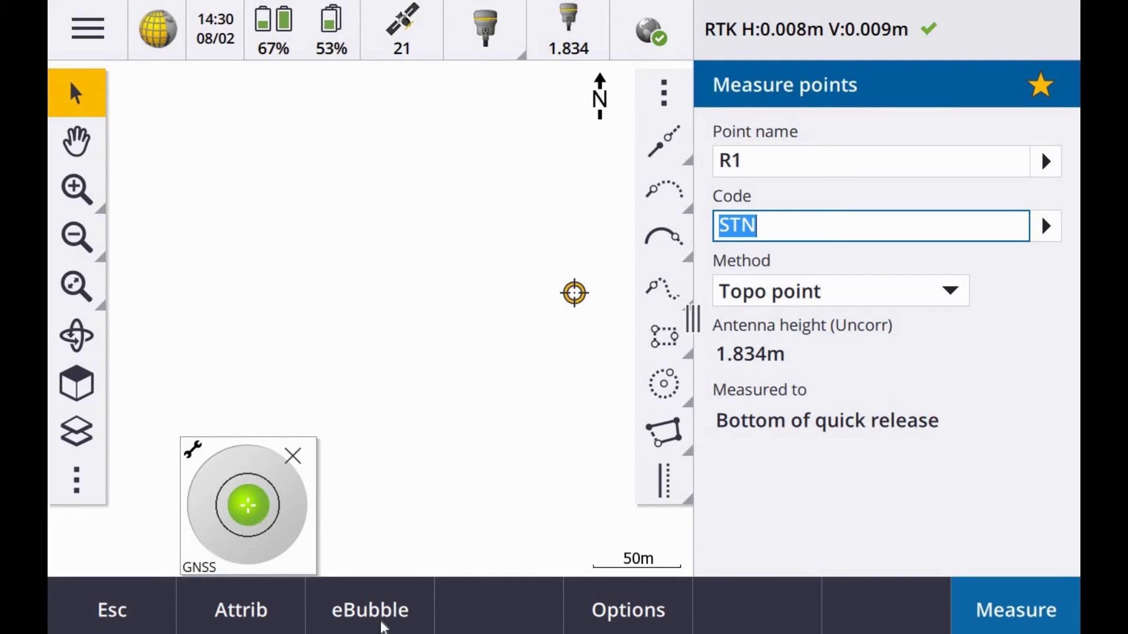
{"action": "key", "text": "Return"}
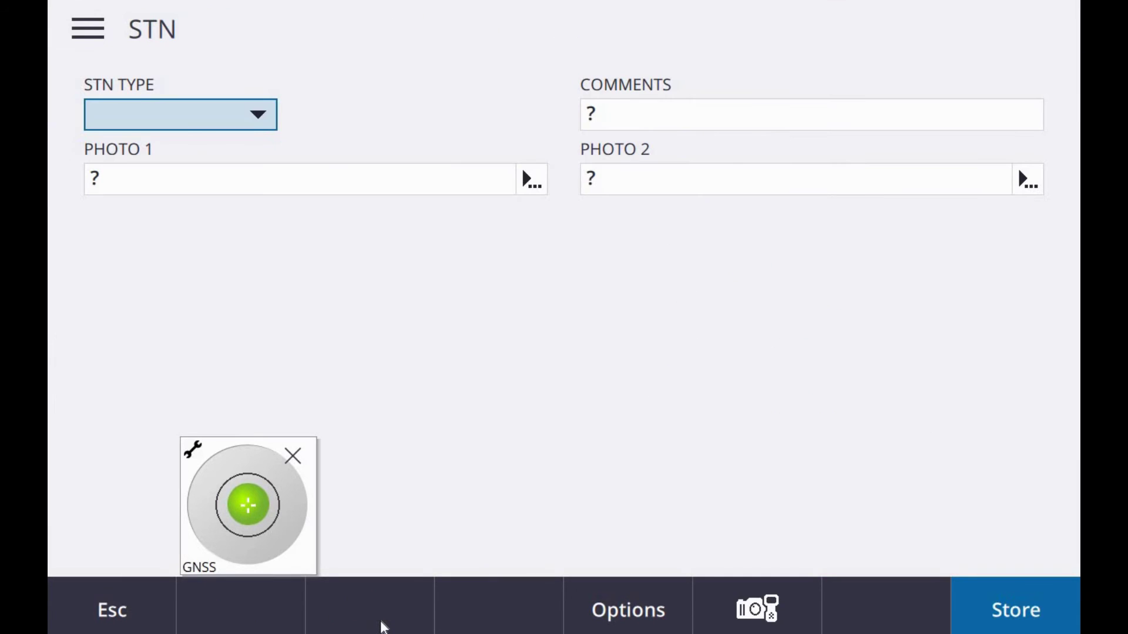
{"action": "key", "text": "Return"}
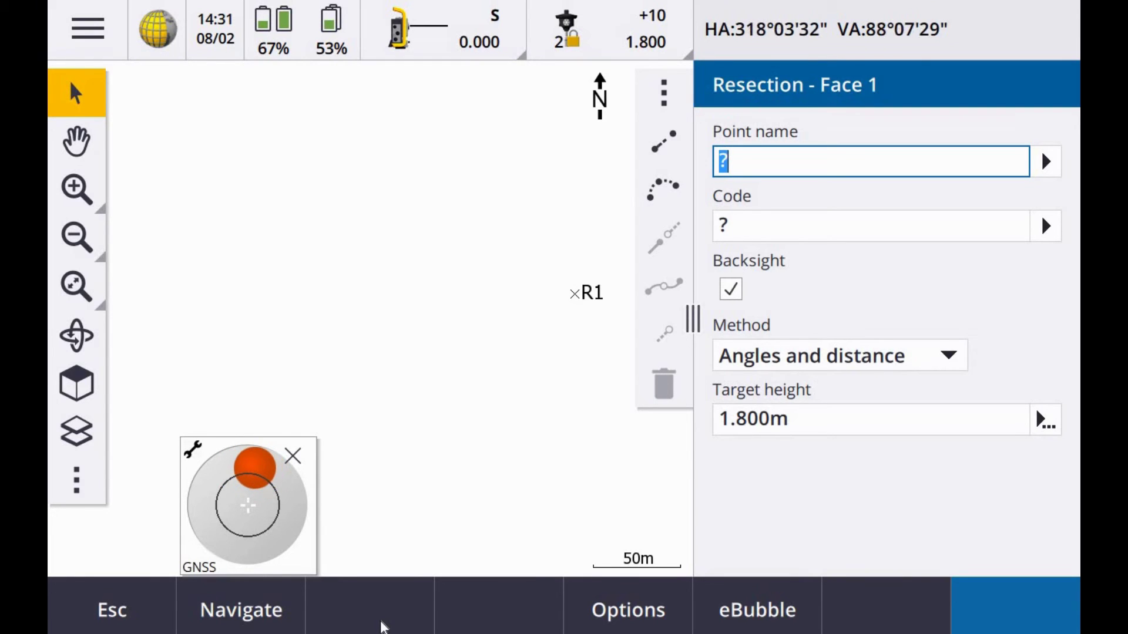
Step: Enter the second backsight as R2 with the STN Station code
{"action": "type", "text": "R2"}
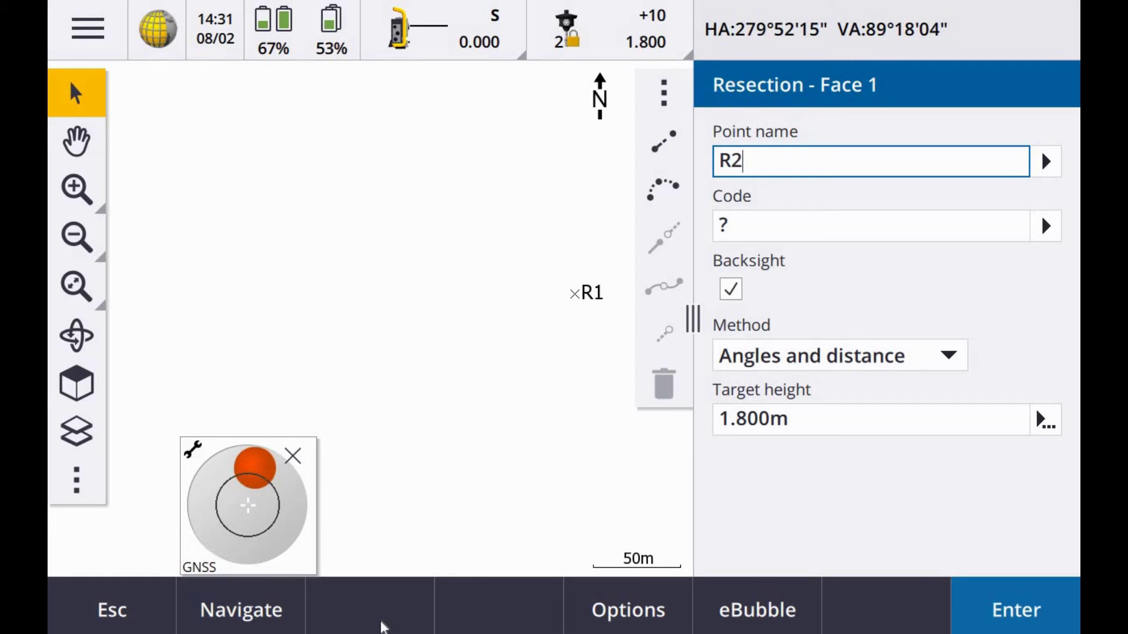
{"action": "key", "text": "Tab"}
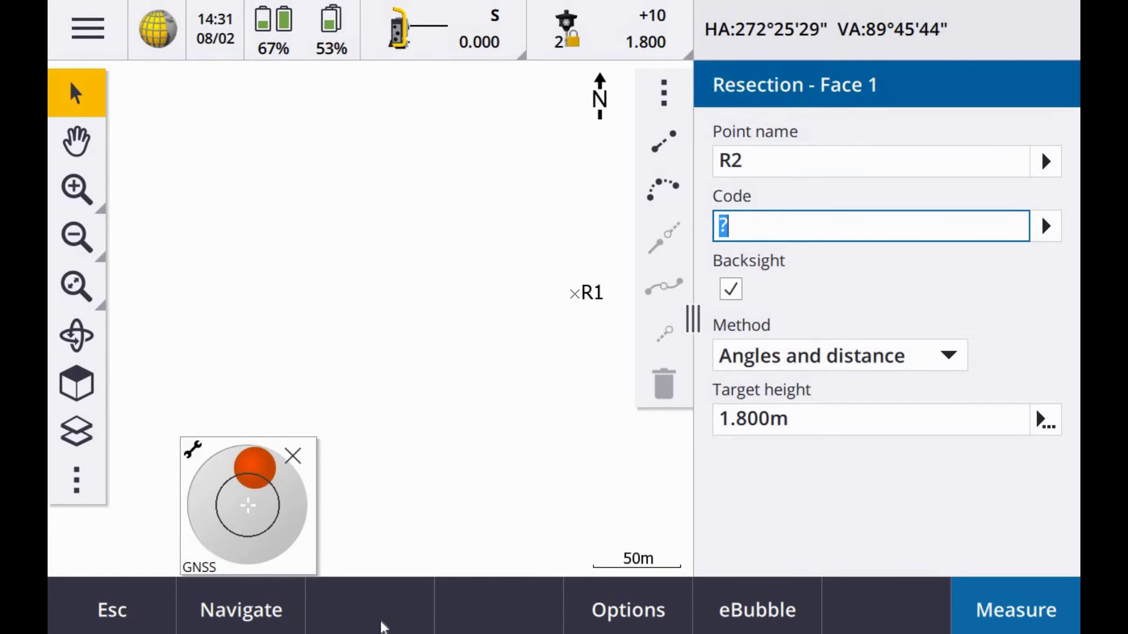
{"action": "type", "text": "STN"}
{"action": "left_click", "coordinate": [1012, 614]}
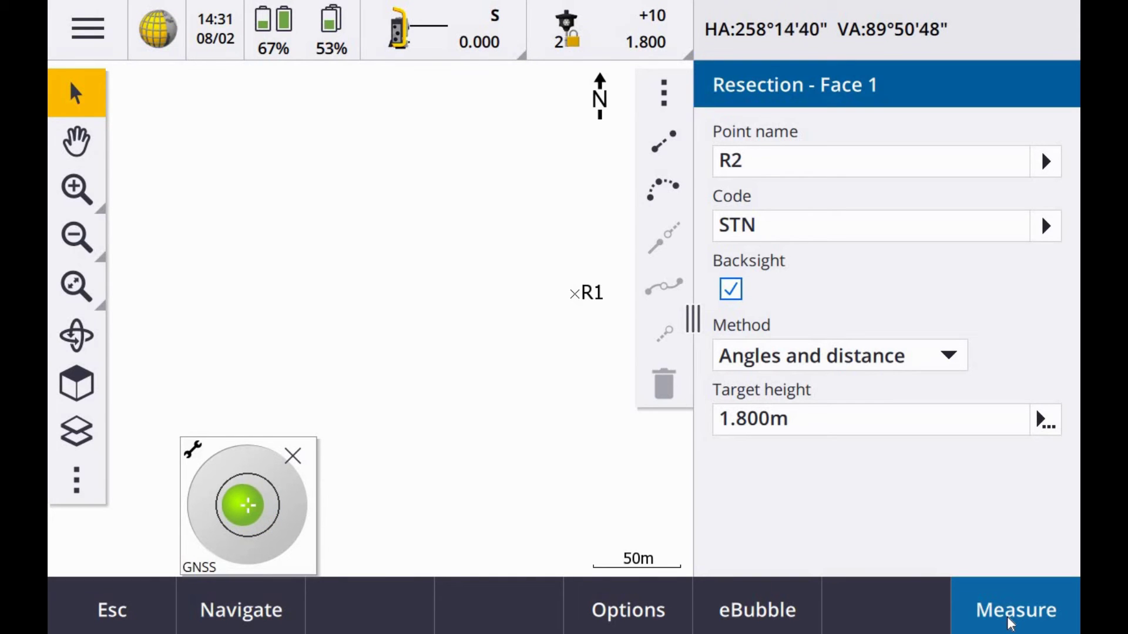
Step: Measure R2 with GNSS, dismiss the tilt warning, and store the observation
{"action": "left_click", "coordinate": [1010, 623]}
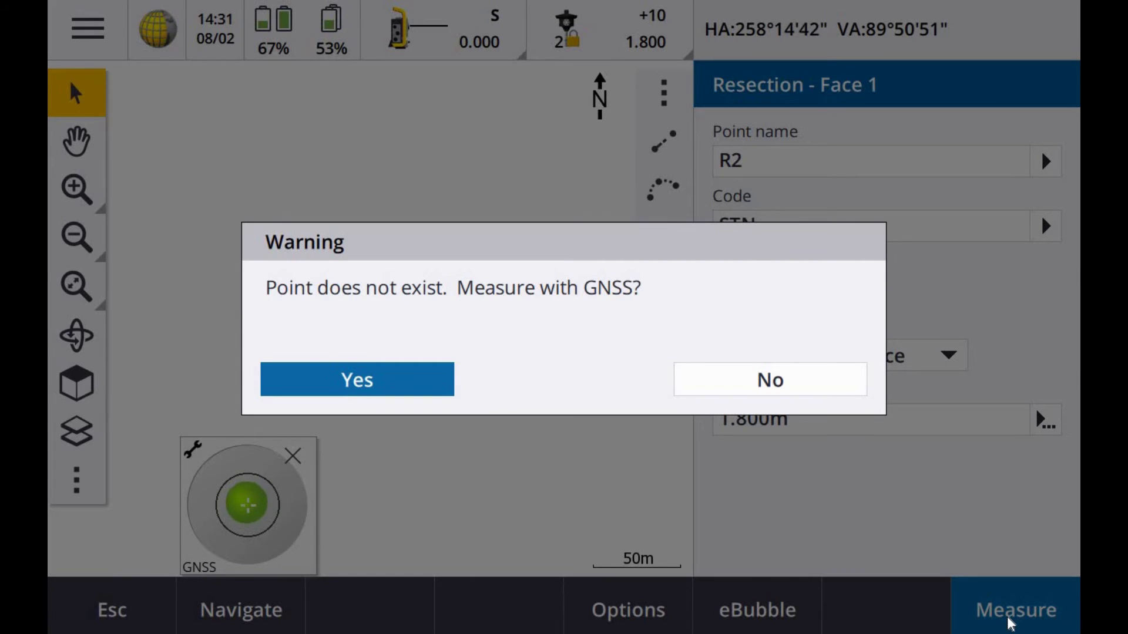
{"action": "left_click", "coordinate": [390, 372]}
{"action": "left_click", "coordinate": [421, 375]}
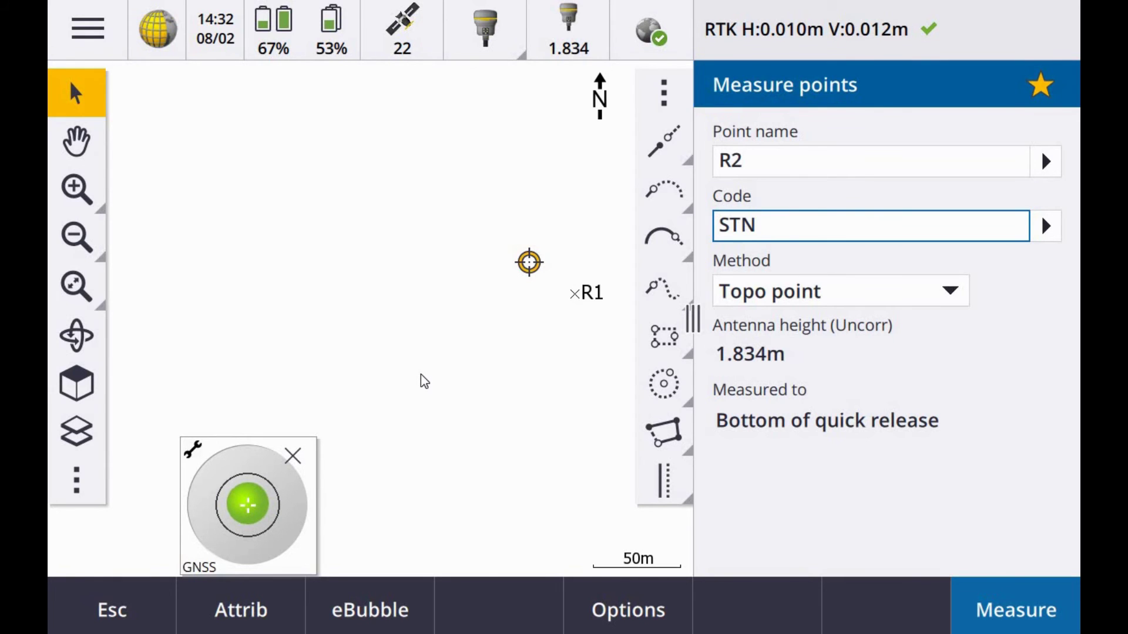
{"action": "key", "text": "Return"}
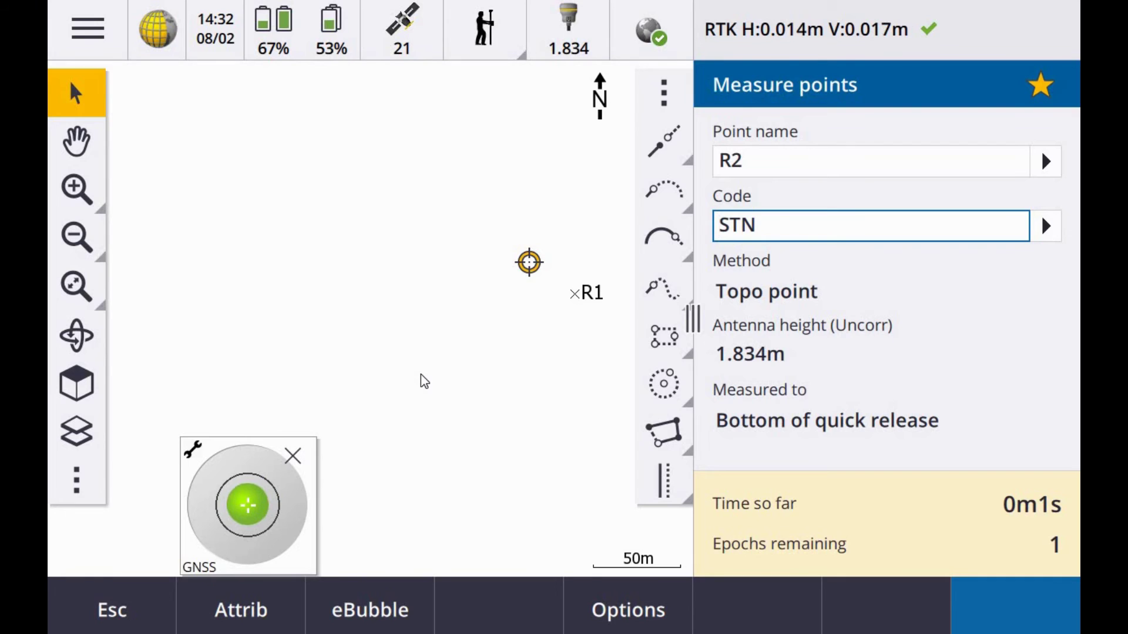
{"action": "key", "text": "Return"}
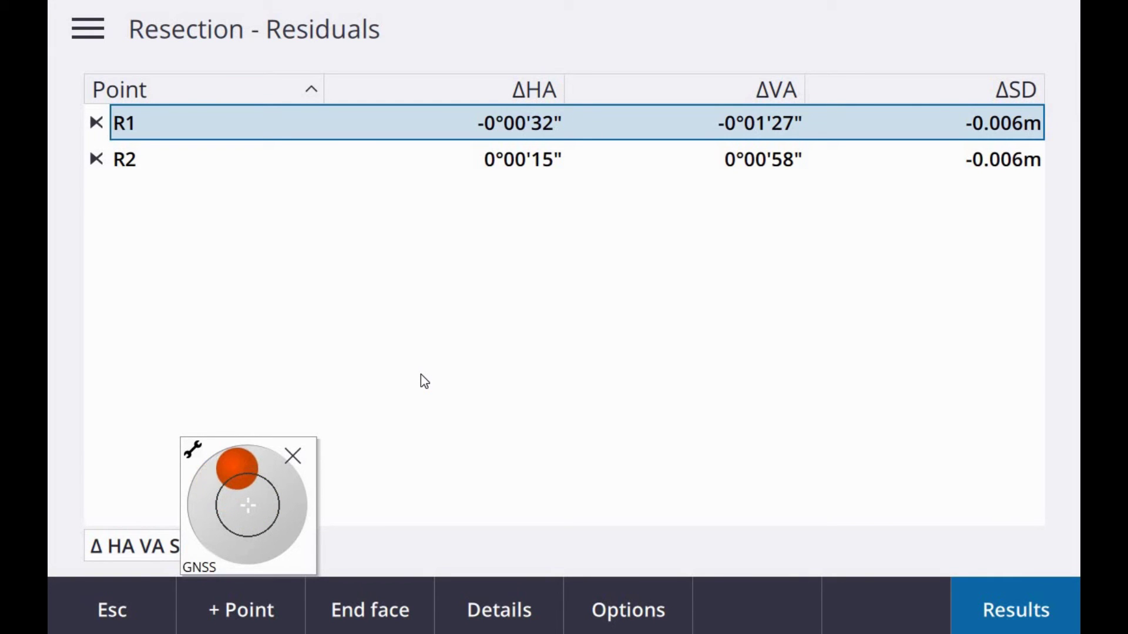
Step: Review the preliminary FS1 resection results, then return to the R1 and R2 residuals
{"action": "left_click", "coordinate": [1016, 616]}
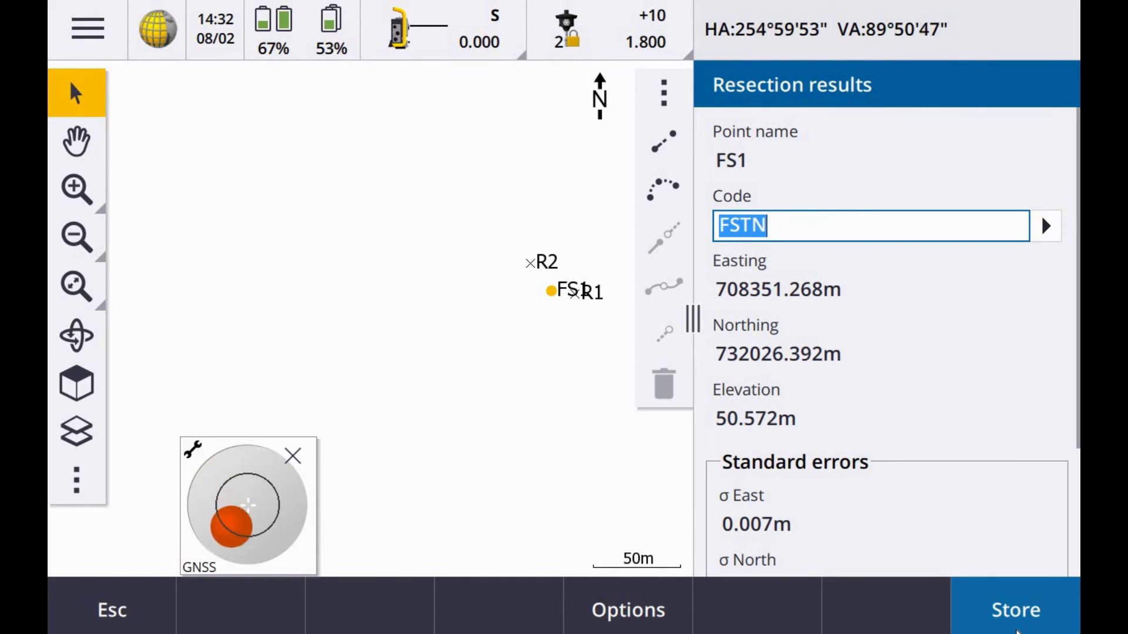
{"action": "left_click", "coordinate": [289, 450]}
{"action": "scroll", "coordinate": [990, 330], "scroll_direction": "down", "scroll_amount": 3}
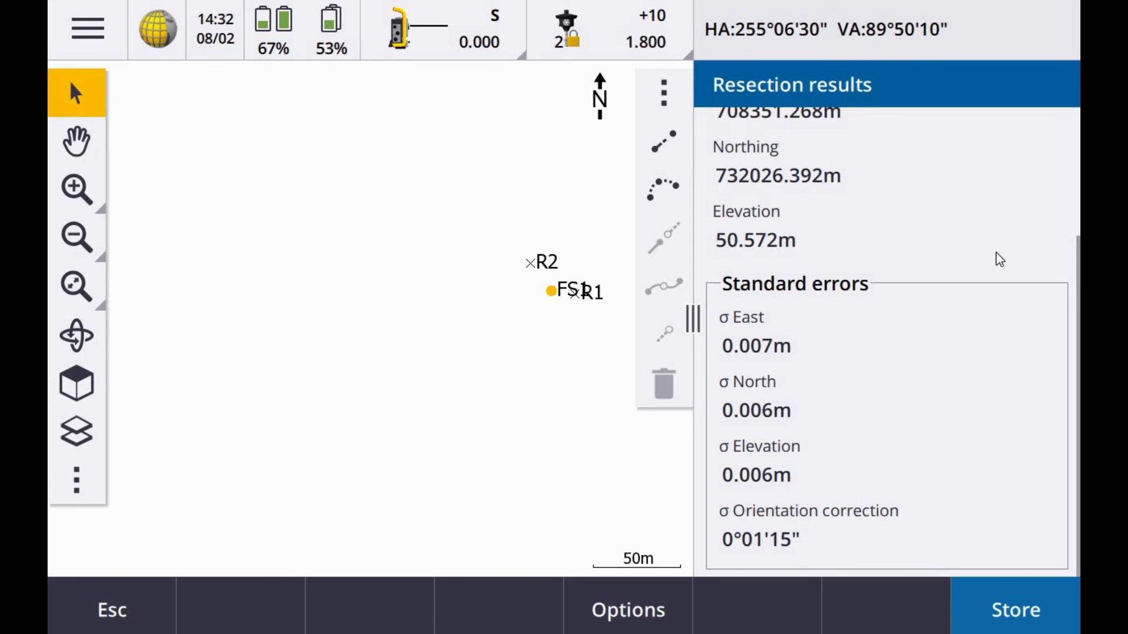
{"action": "scroll", "coordinate": [529, 193], "scroll_direction": "up", "scroll_amount": 4}
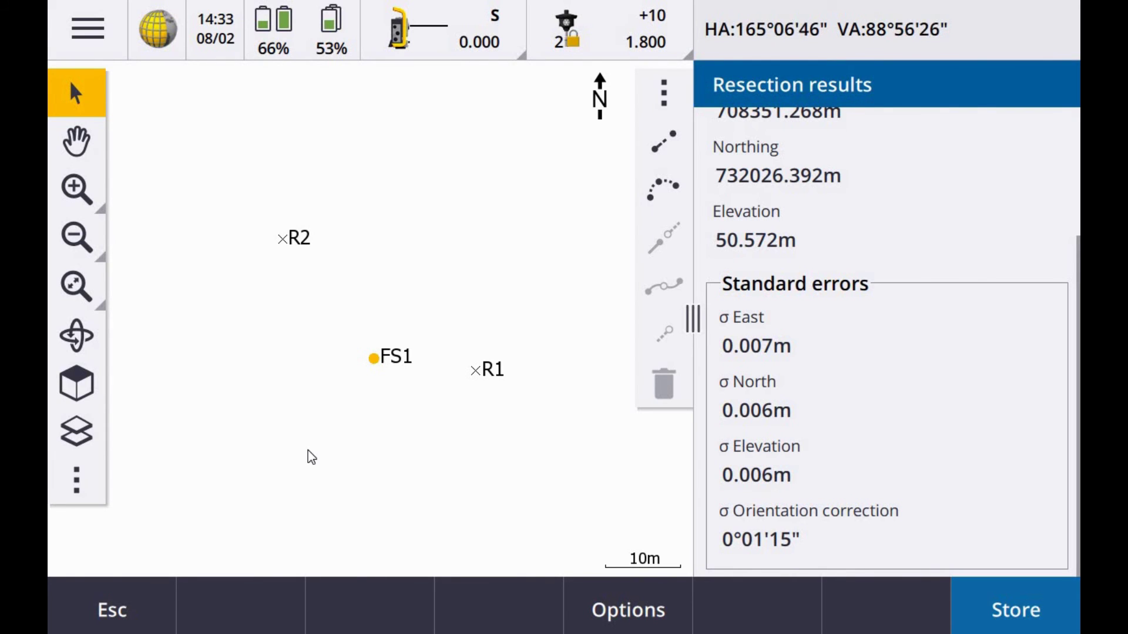
{"action": "left_click", "coordinate": [104, 605]}
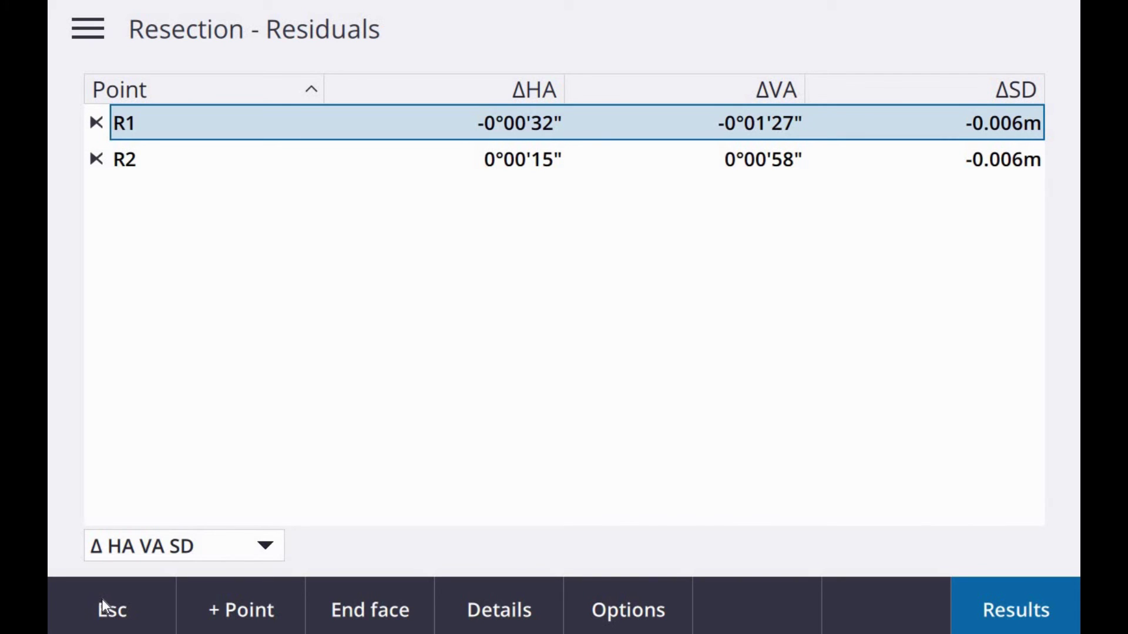
Step: Add third backsight R3 with code STN and start measuring it
{"action": "left_click", "coordinate": [246, 597]}
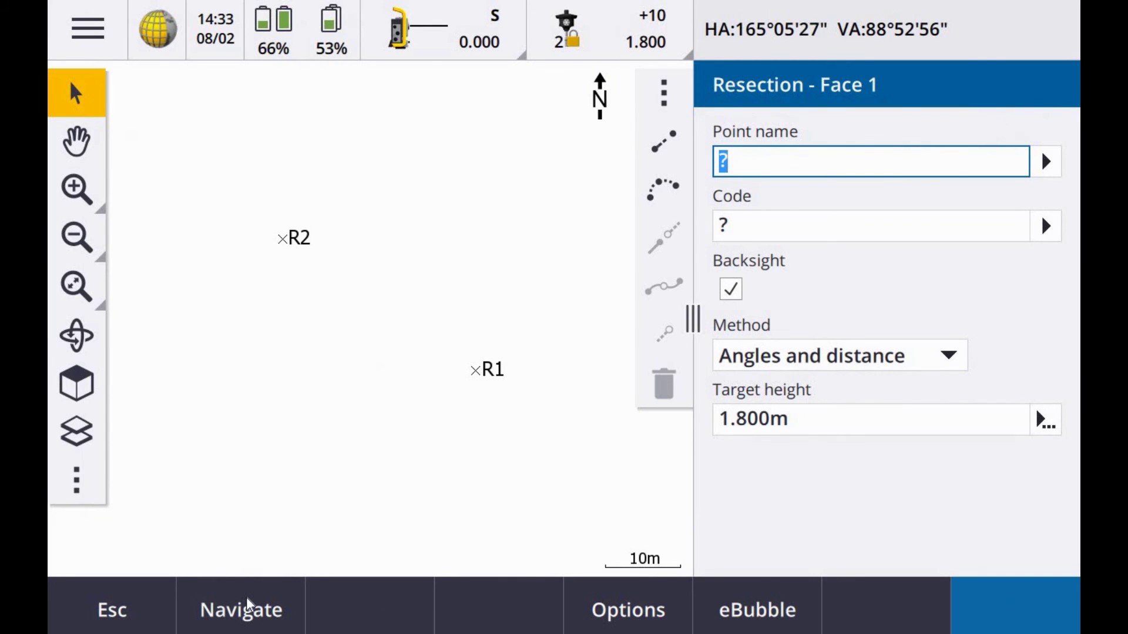
{"action": "type", "text": "R3"}
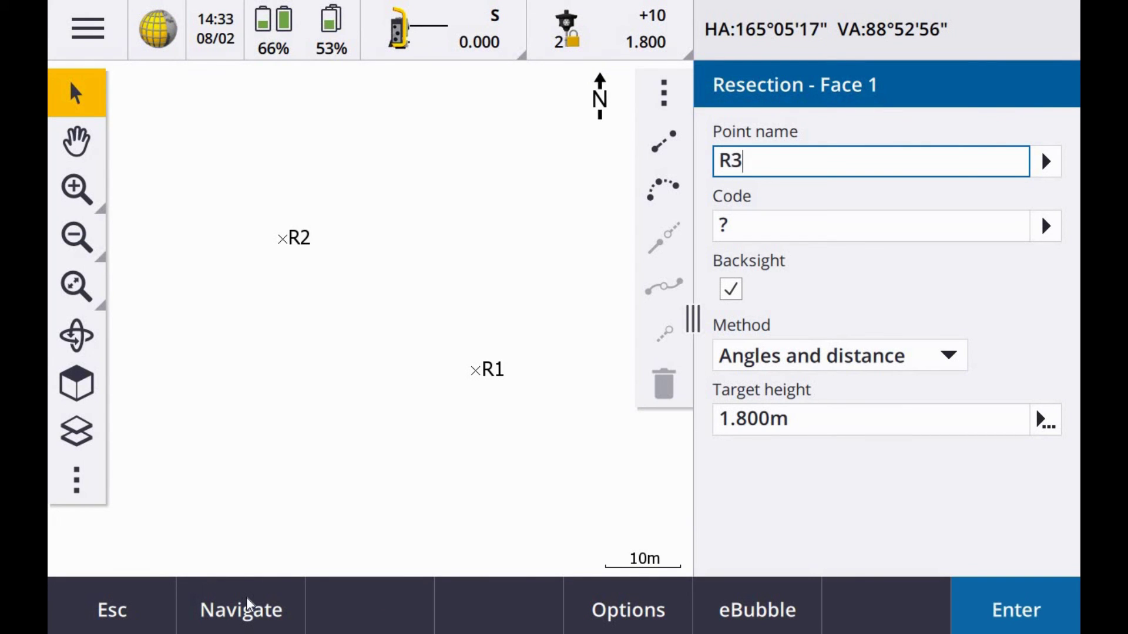
{"action": "key", "text": "Tab"}
{"action": "type", "text": "ST"}
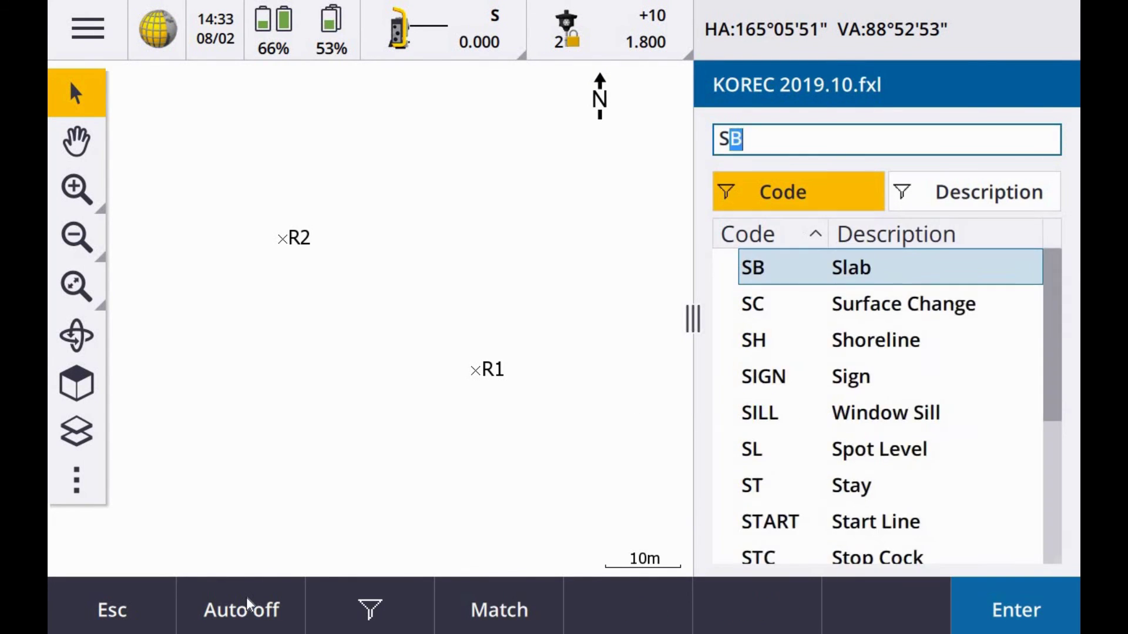
{"action": "type", "text": "N"}
{"action": "left_click", "coordinate": [1027, 601]}
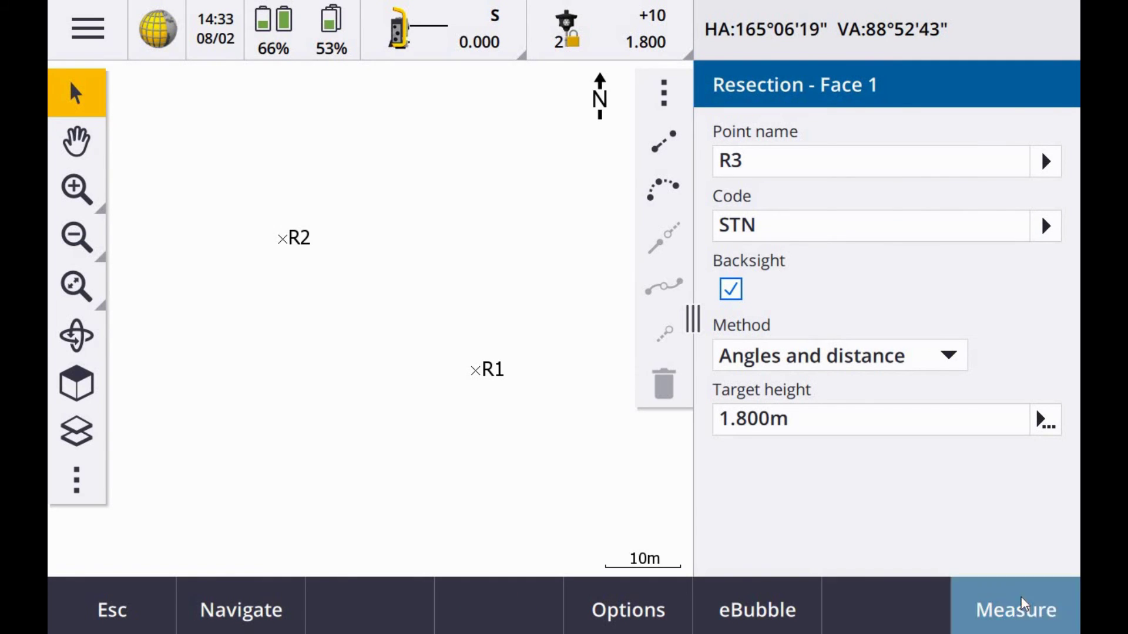
{"action": "left_click", "coordinate": [1021, 596]}
Step: Measure R3 with GNSS, store it as STN, and accept the out-of-tolerance result
{"action": "left_click", "coordinate": [372, 388]}
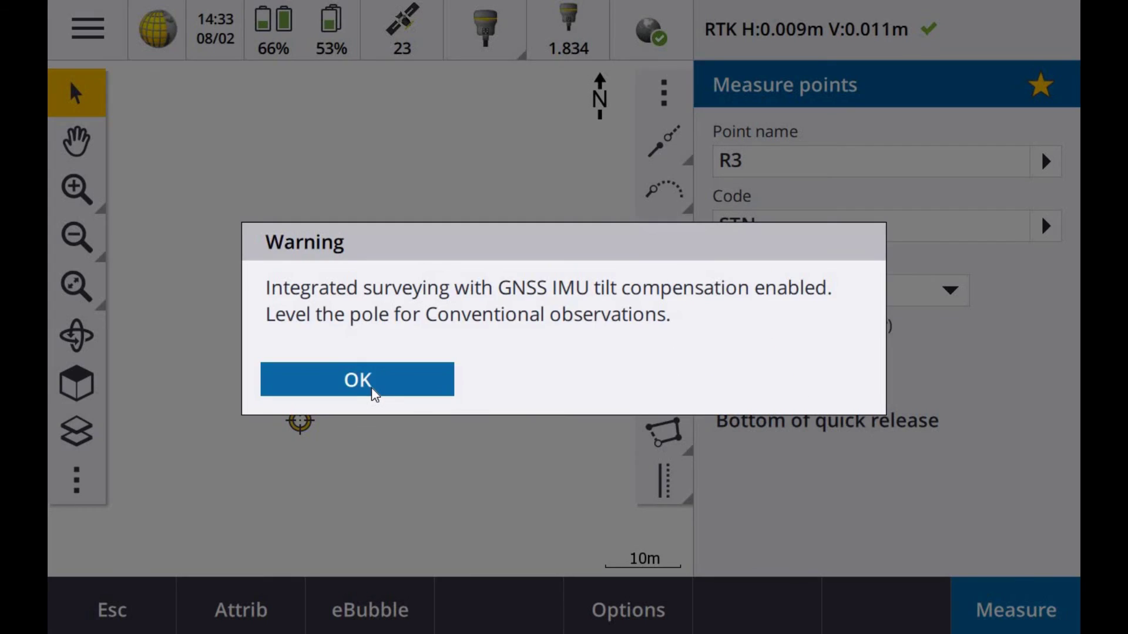
{"action": "left_click", "coordinate": [391, 389]}
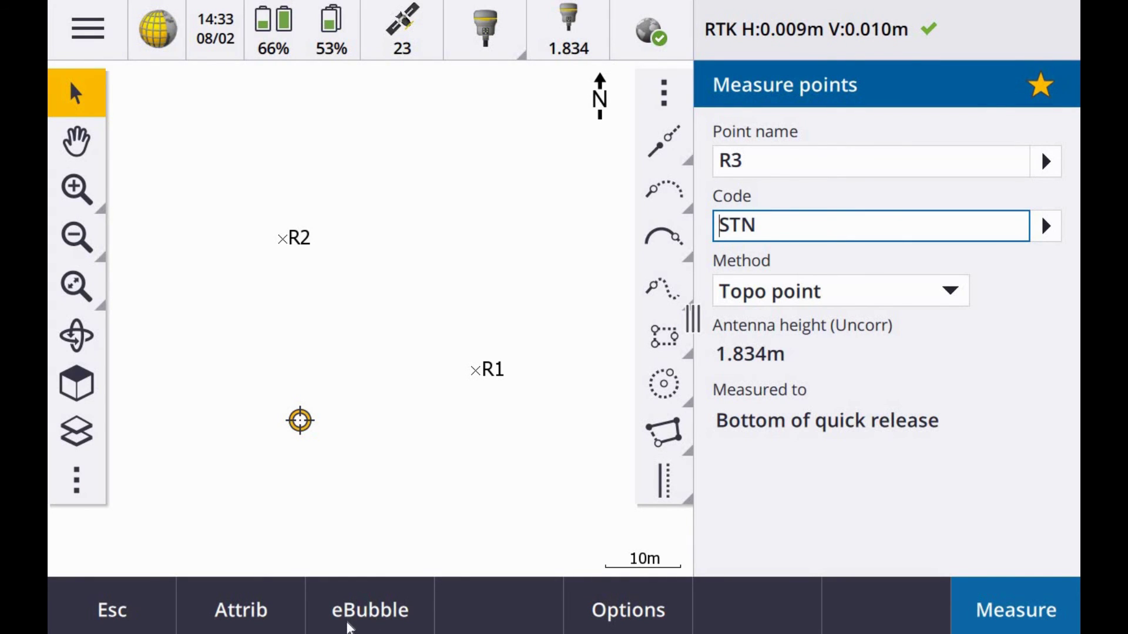
{"action": "left_click", "coordinate": [362, 591]}
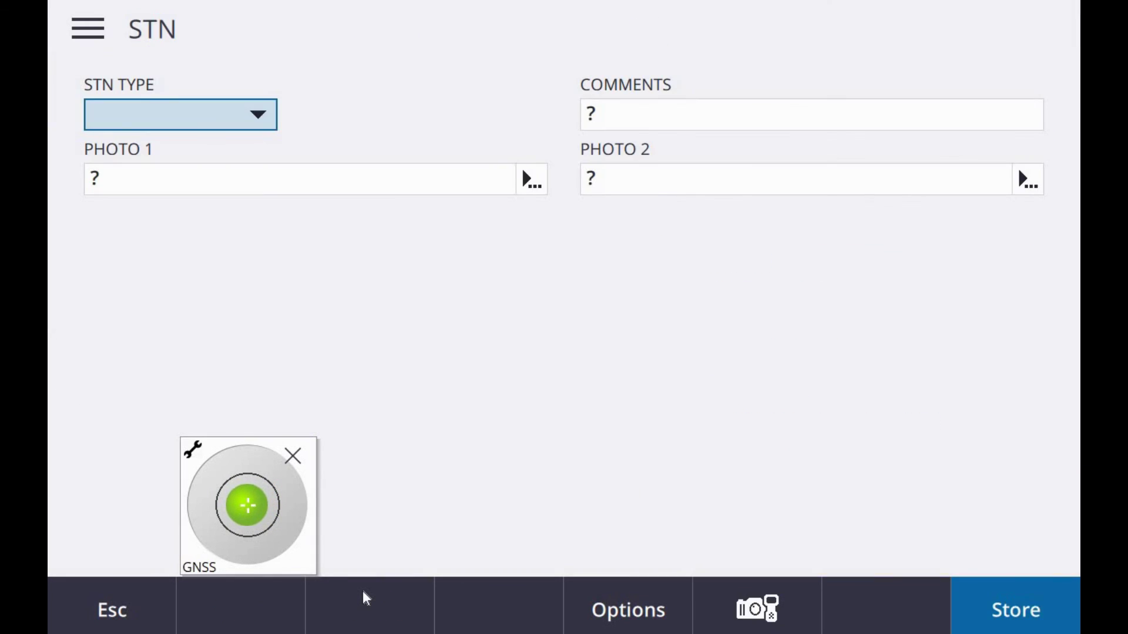
{"action": "key", "text": "Return"}
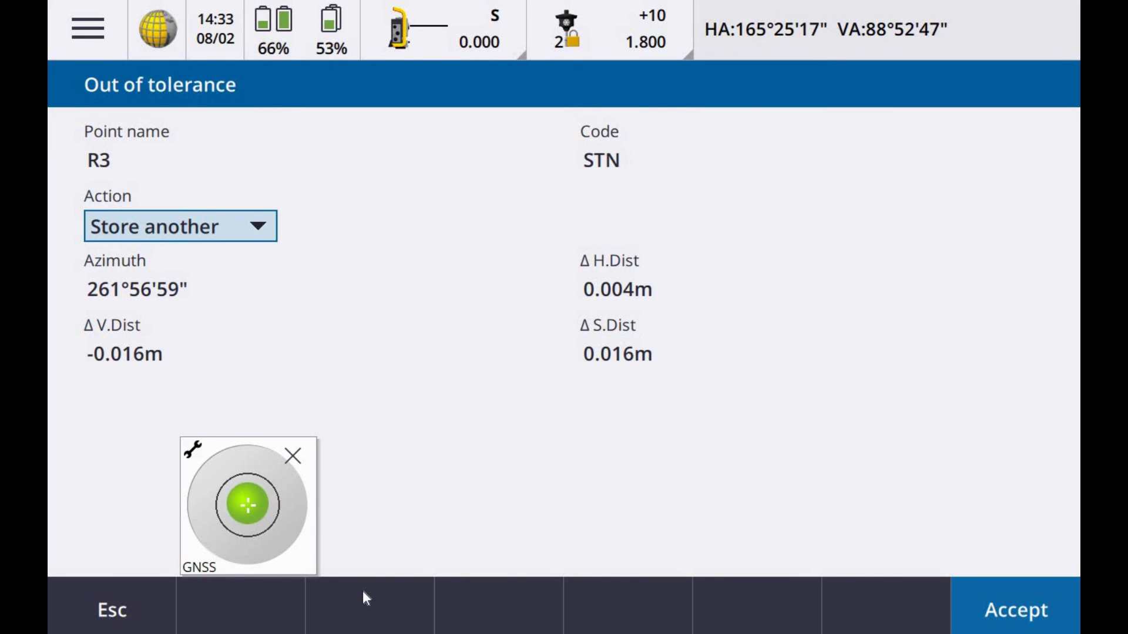
{"action": "key", "text": "Return"}
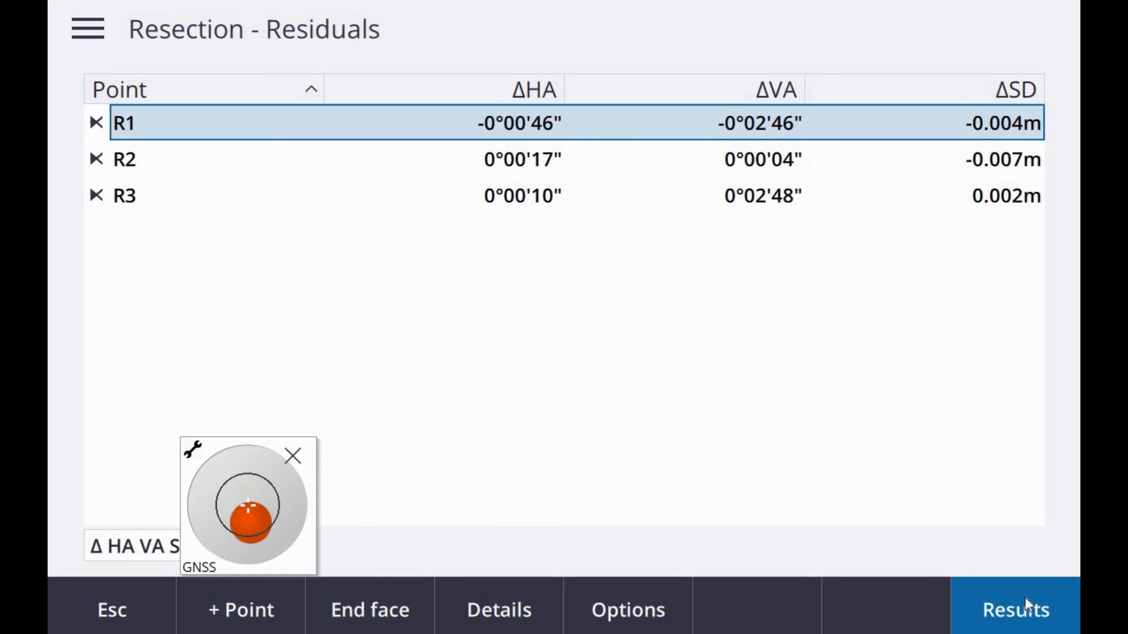
Step: Review the three-backsight FS1 results: elevation 50.567m, 0.003m east and north standard errors
{"action": "left_click", "coordinate": [1028, 605]}
{"action": "left_click_drag", "start_coordinate": [926, 341], "coordinate": [941, 210]}
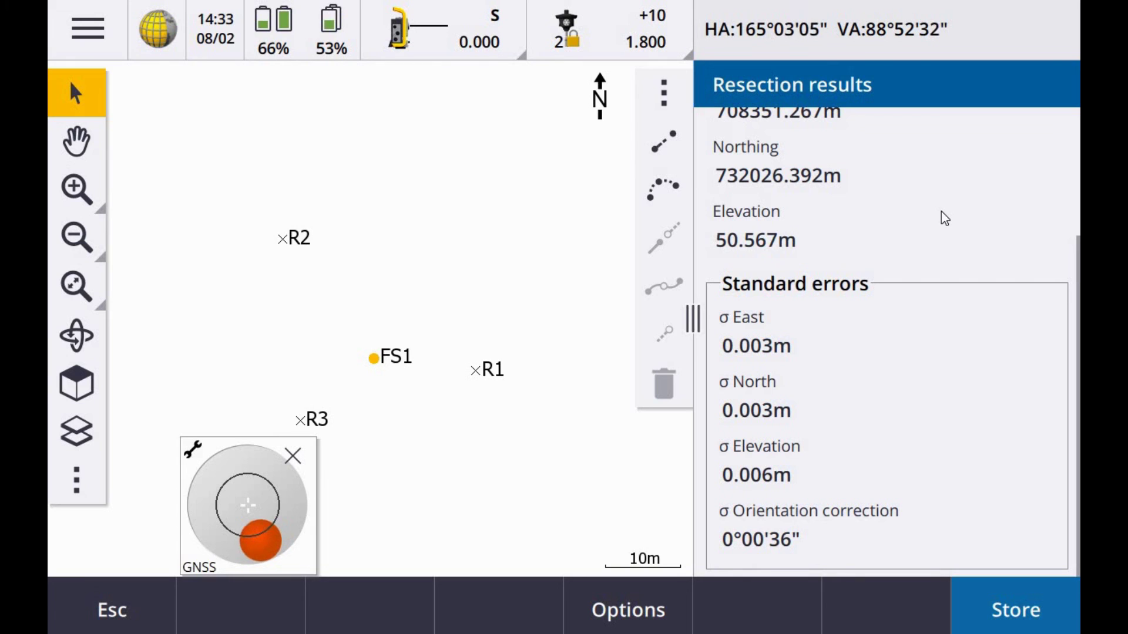
{"action": "scroll", "coordinate": [380, 154], "scroll_direction": "down", "scroll_amount": 2}
{"action": "scroll", "coordinate": [382, 153], "scroll_direction": "up", "scroll_amount": 2}
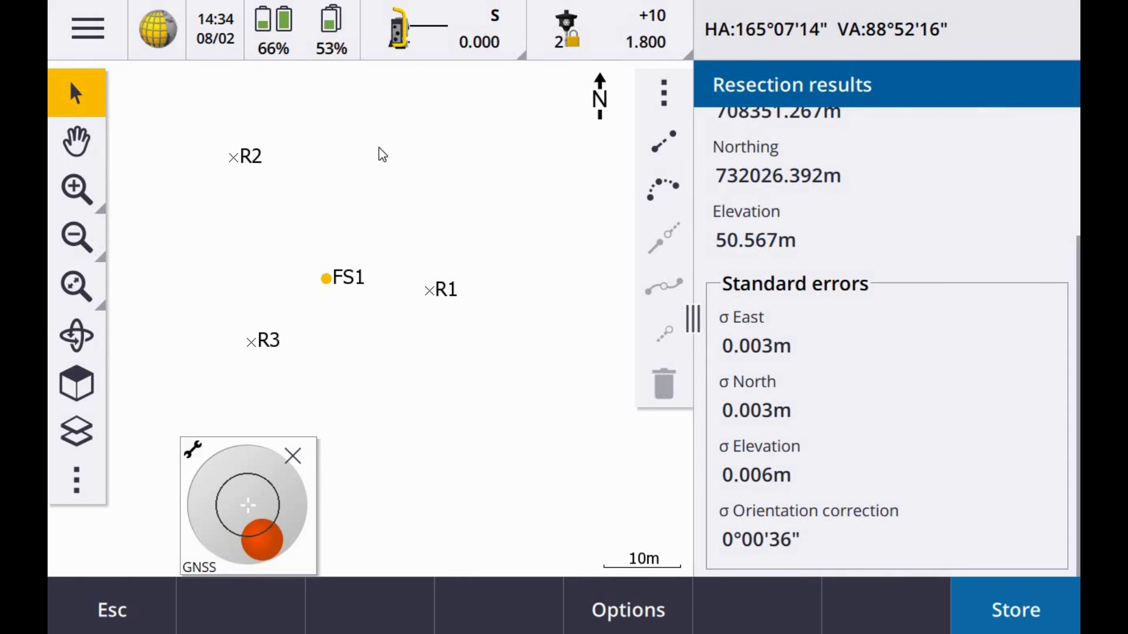
Step: Store the FS1 resection and switch to the total station for topo point R4
{"action": "left_click", "coordinate": [1015, 601]}
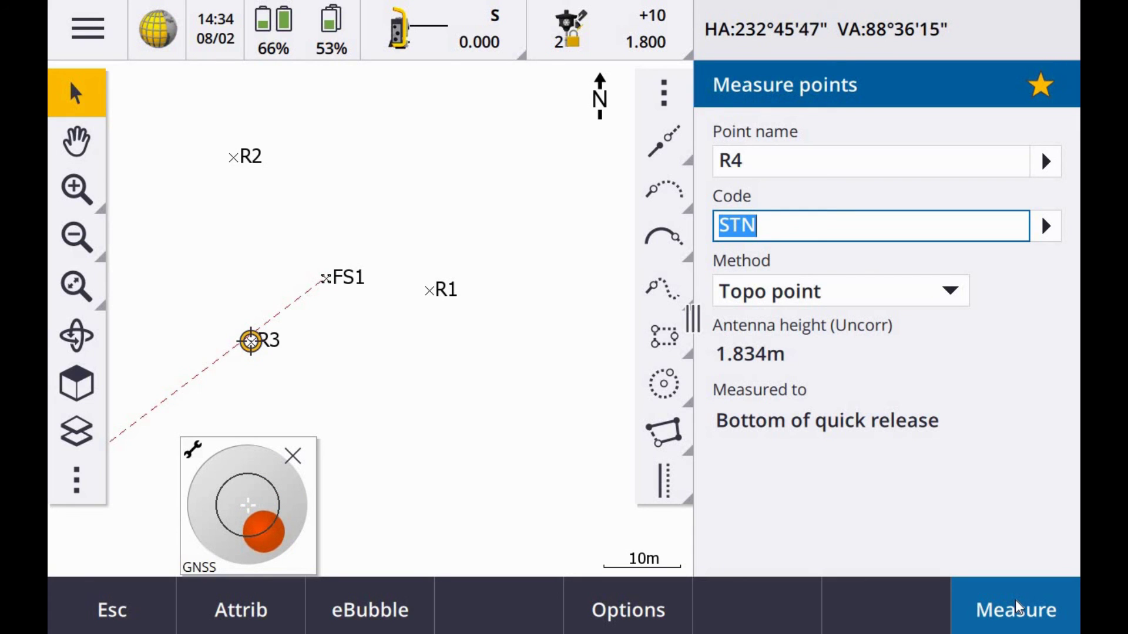
{"action": "left_click", "coordinate": [899, 32]}
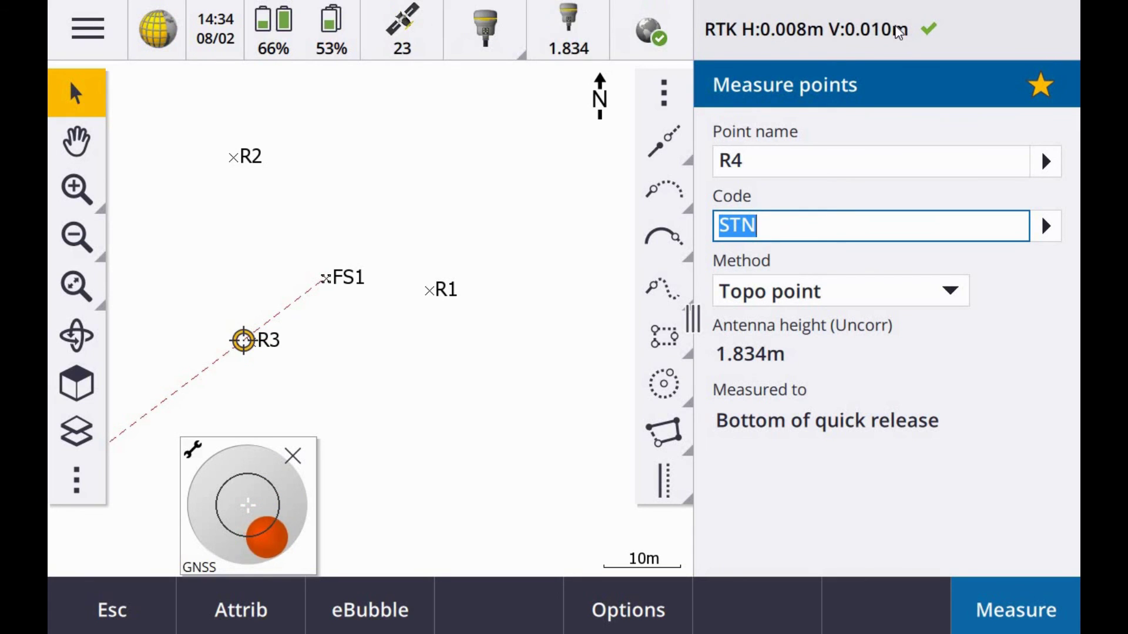
{"action": "left_click", "coordinate": [886, 30]}
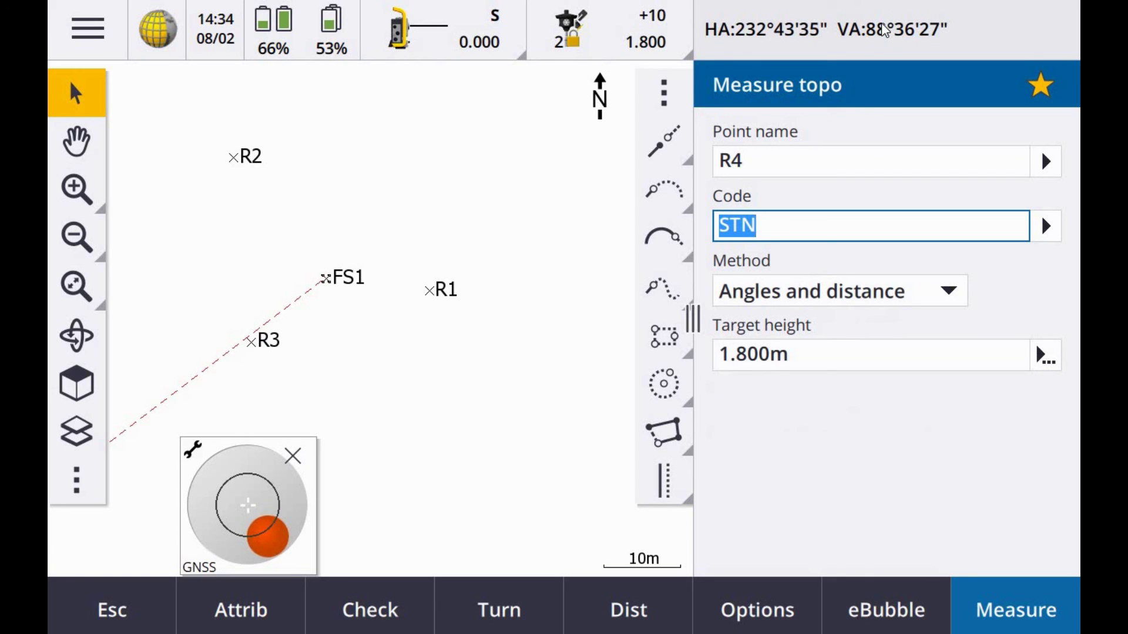